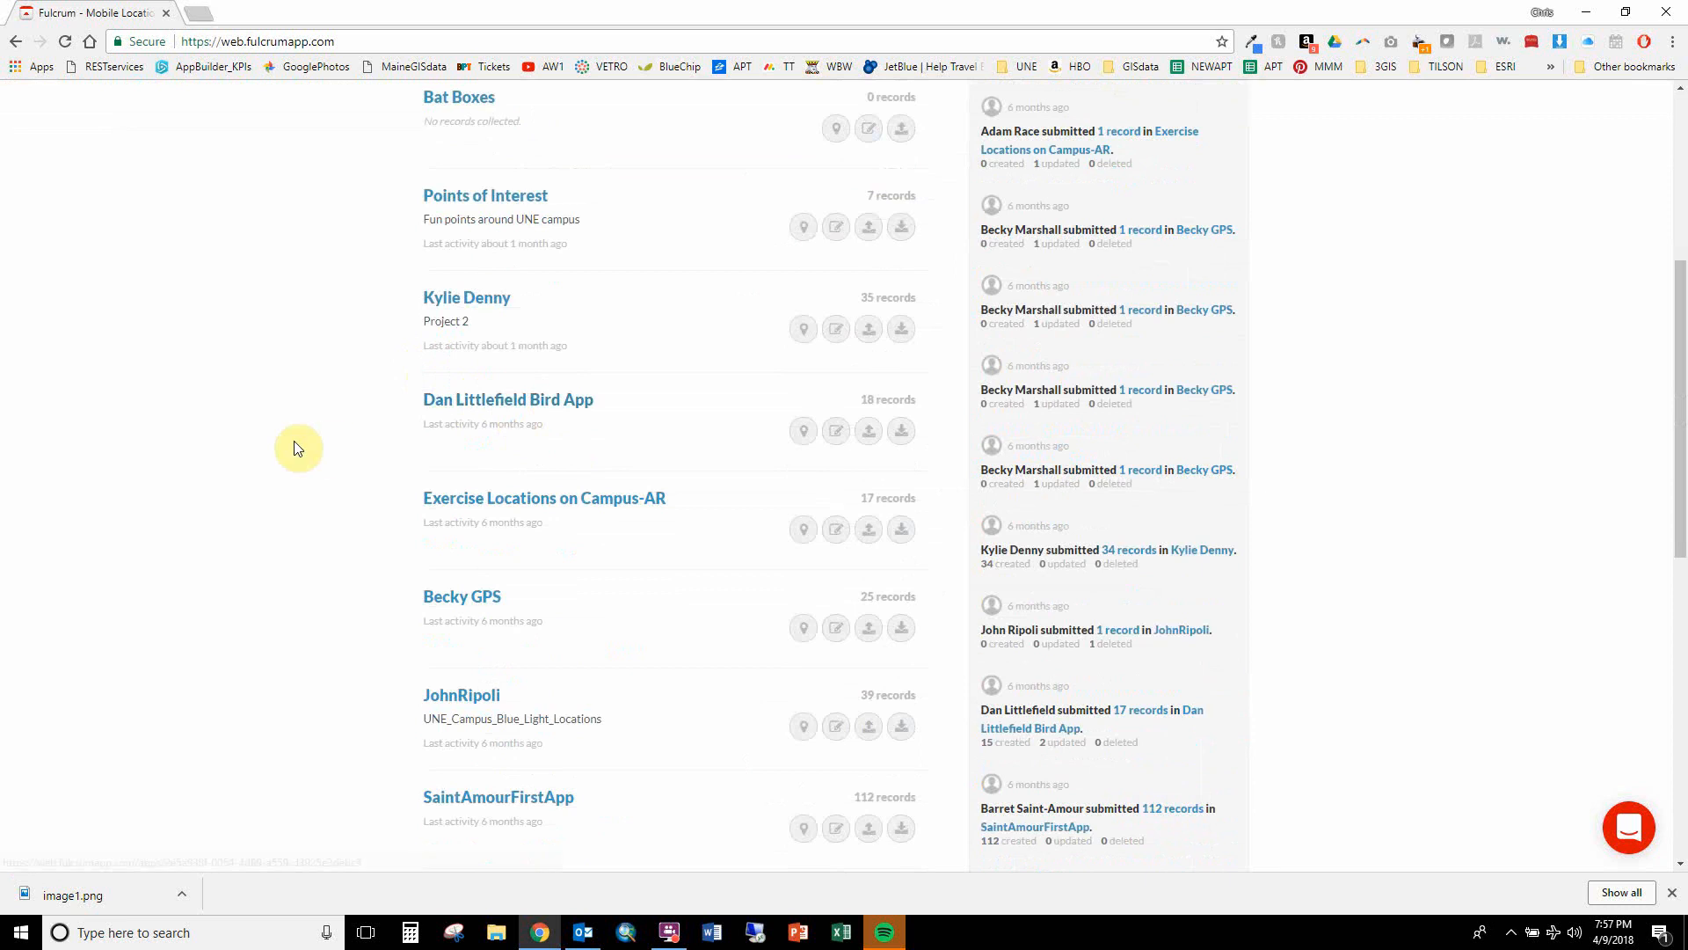
Step: Start a new app in the UNE - GIS 161 organization
{"action": "scroll", "coordinate": [301, 446], "scroll_direction": "down", "scroll_amount": 8}
{"action": "scroll", "coordinate": [303, 446], "scroll_direction": "up", "scroll_amount": 18}
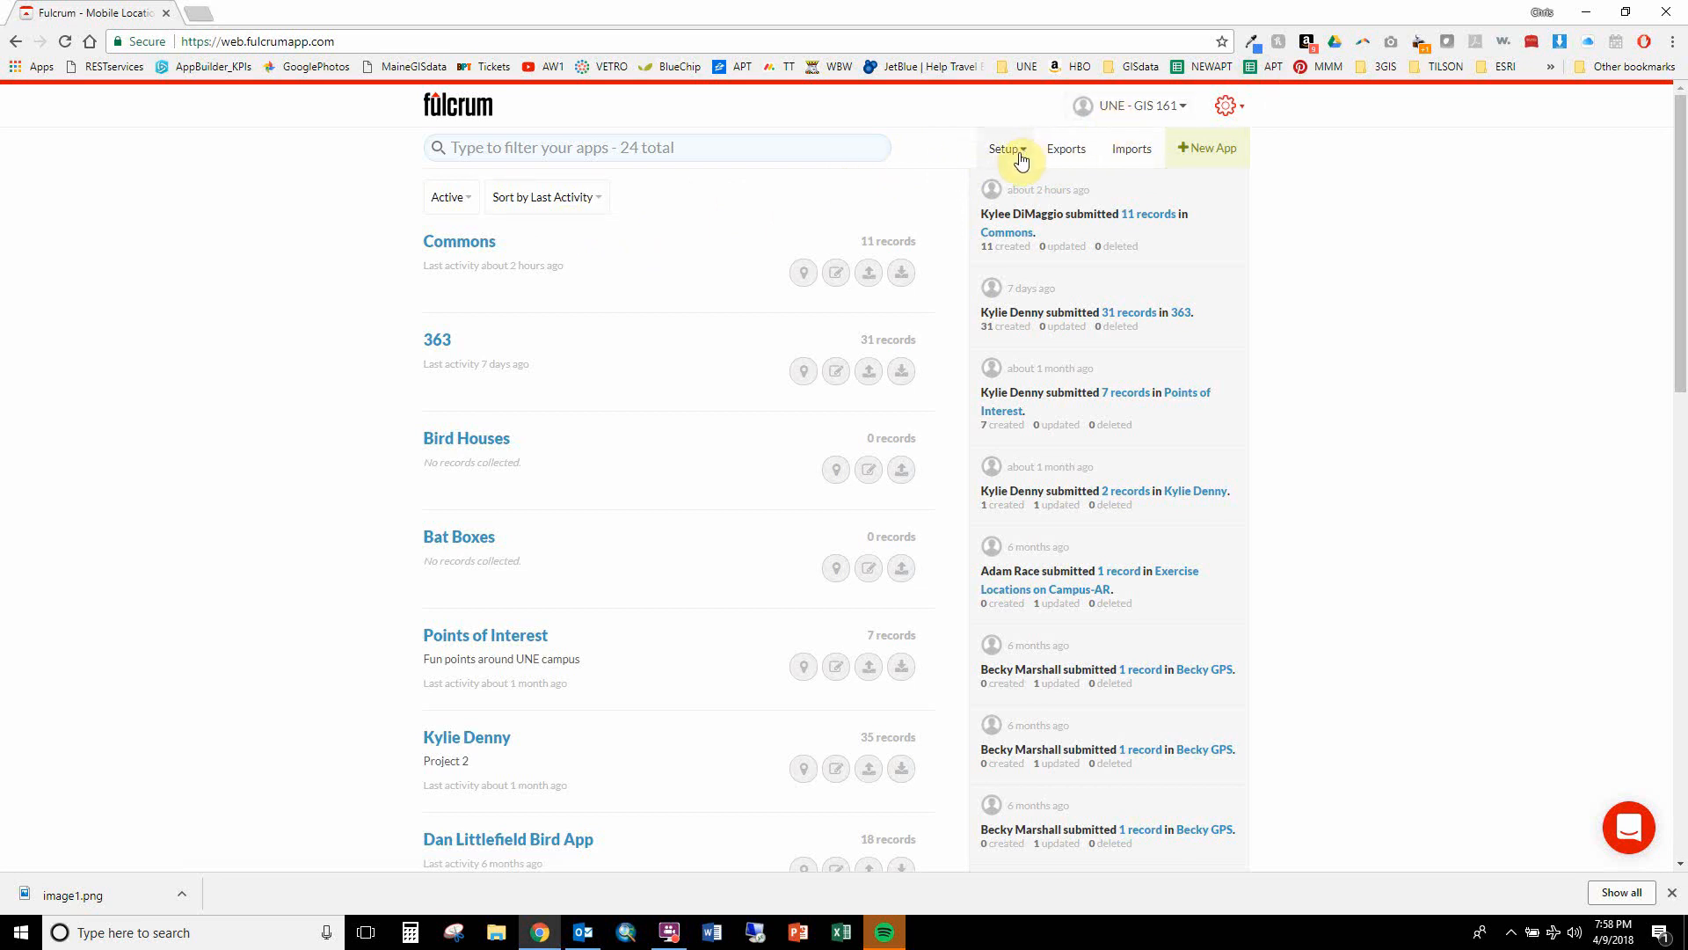
{"action": "left_click", "coordinate": [1152, 113]}
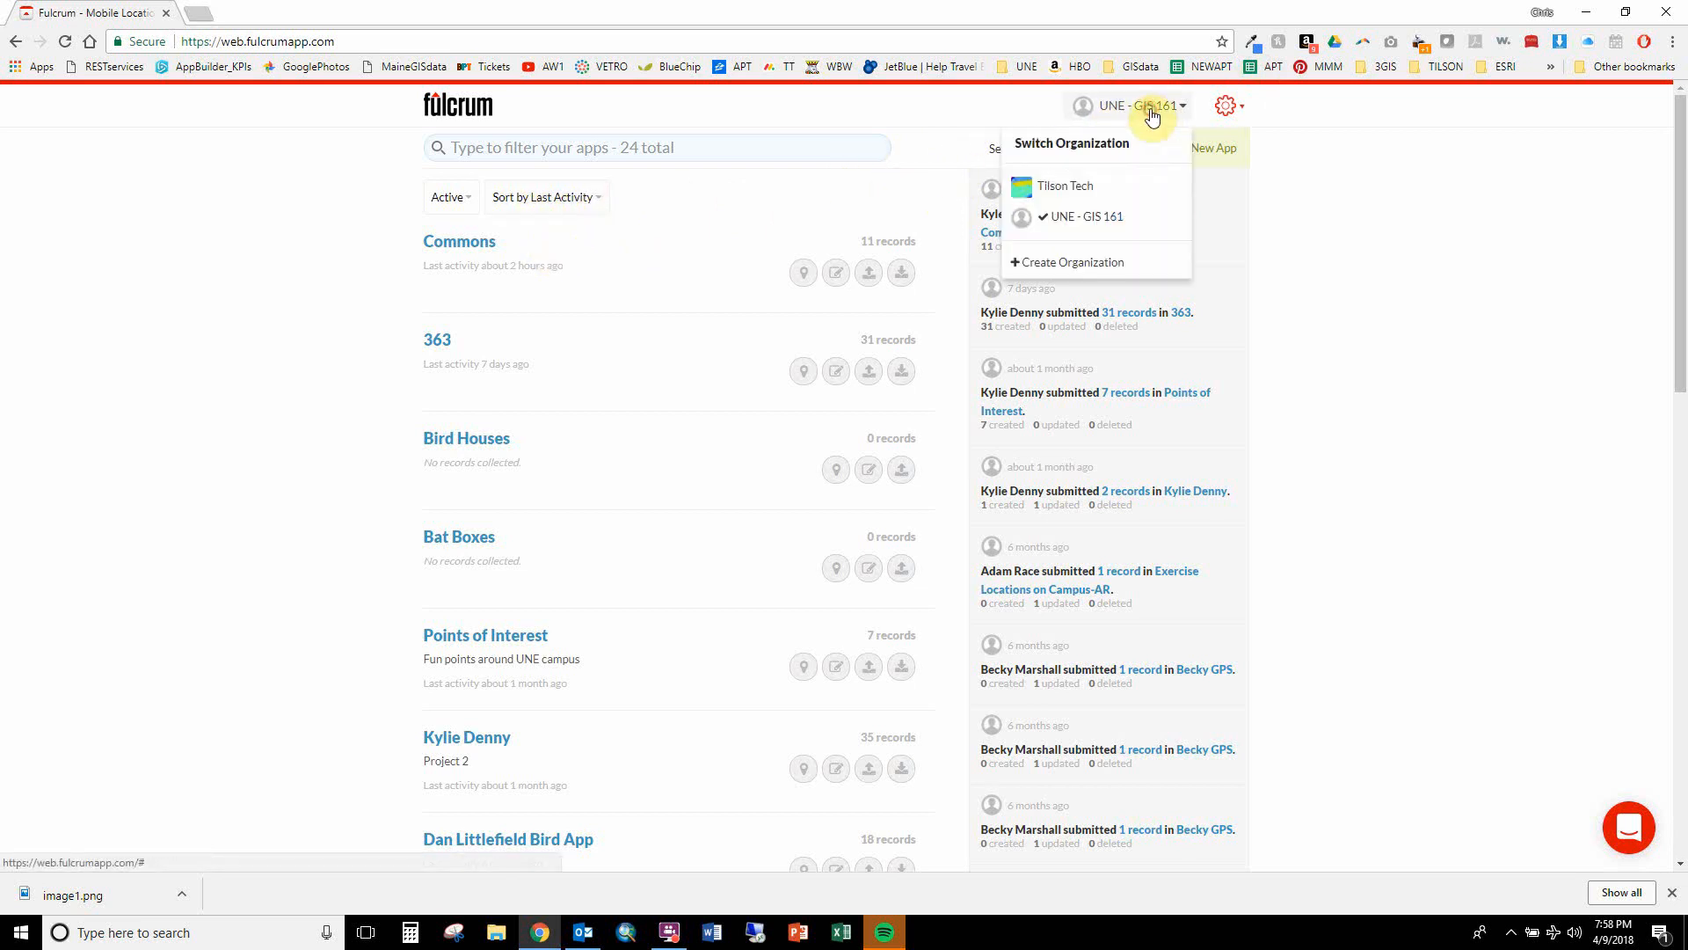
{"action": "left_click", "coordinate": [1293, 150]}
{"action": "left_click", "coordinate": [1222, 160]}
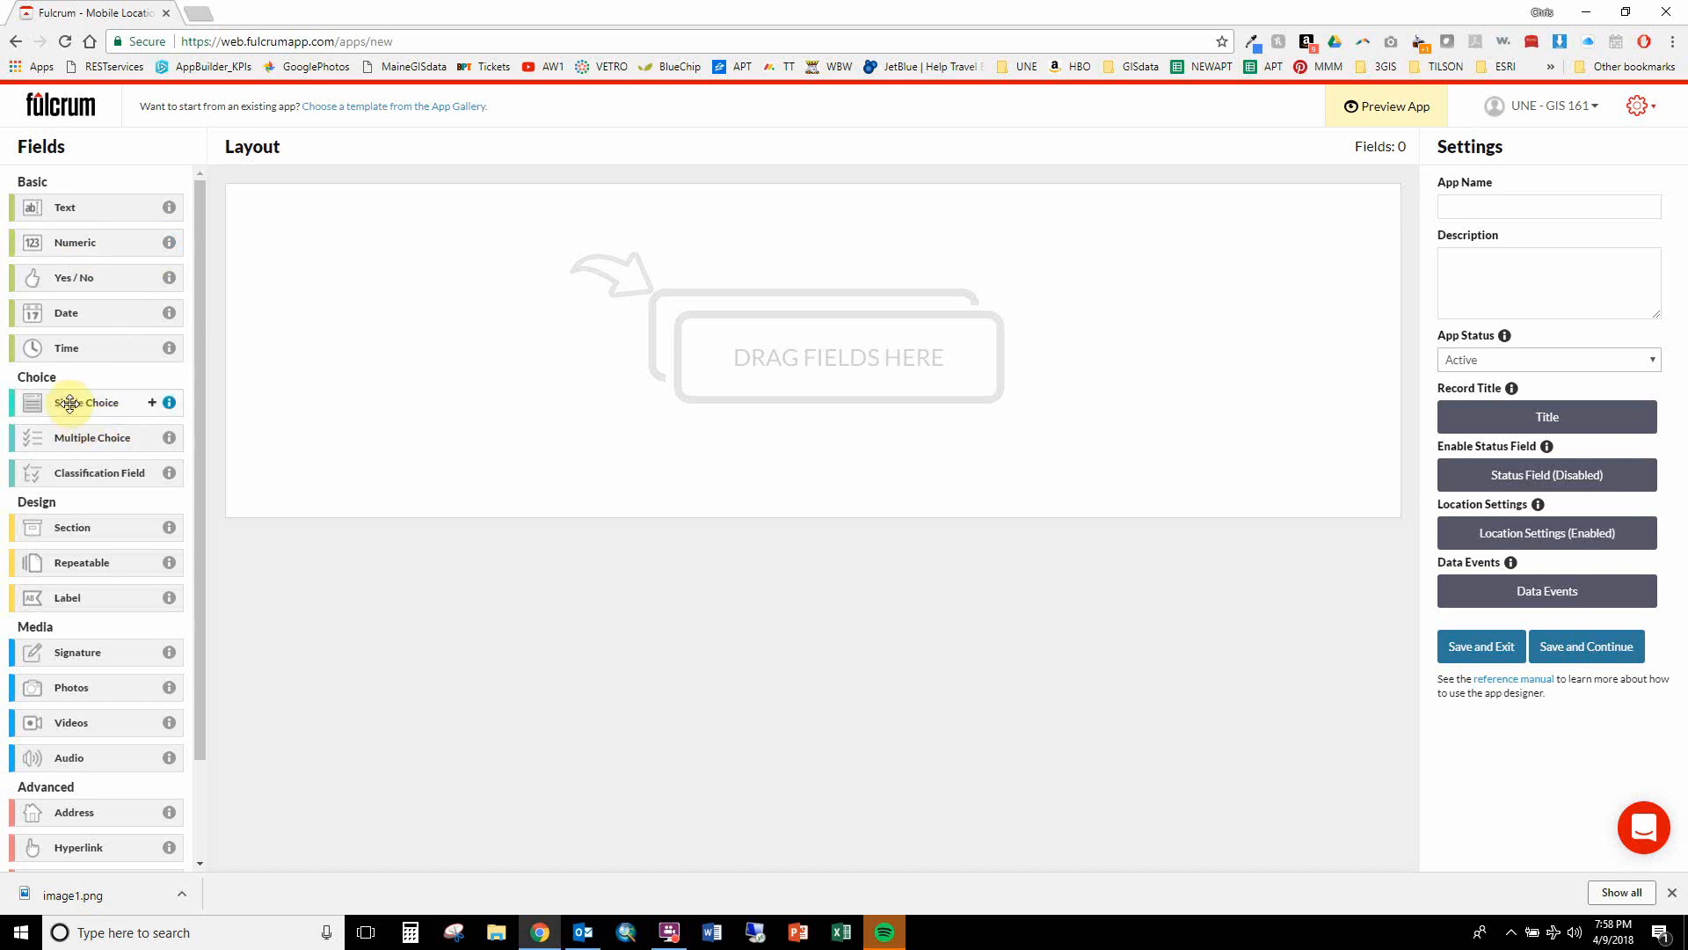
Step: Add a Single Choice field labelled "Type" with the choices Stonewall and Trail
{"action": "left_click_drag", "start_coordinate": [70, 403], "coordinate": [563, 360]}
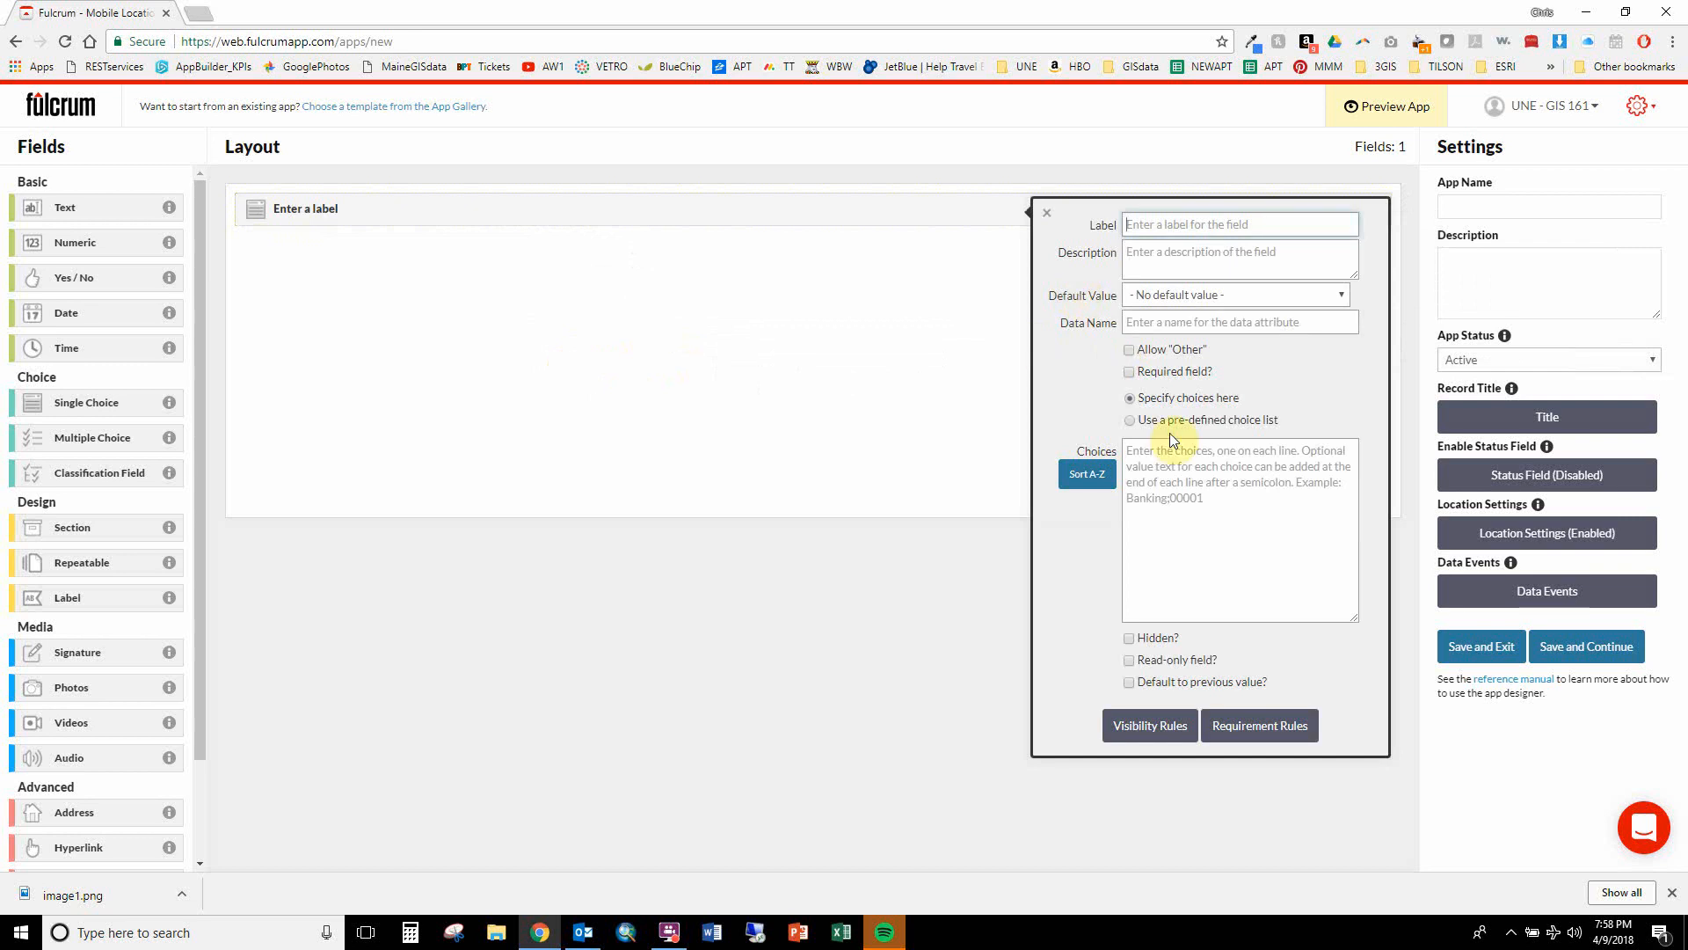
{"action": "left_click", "coordinate": [1187, 471]}
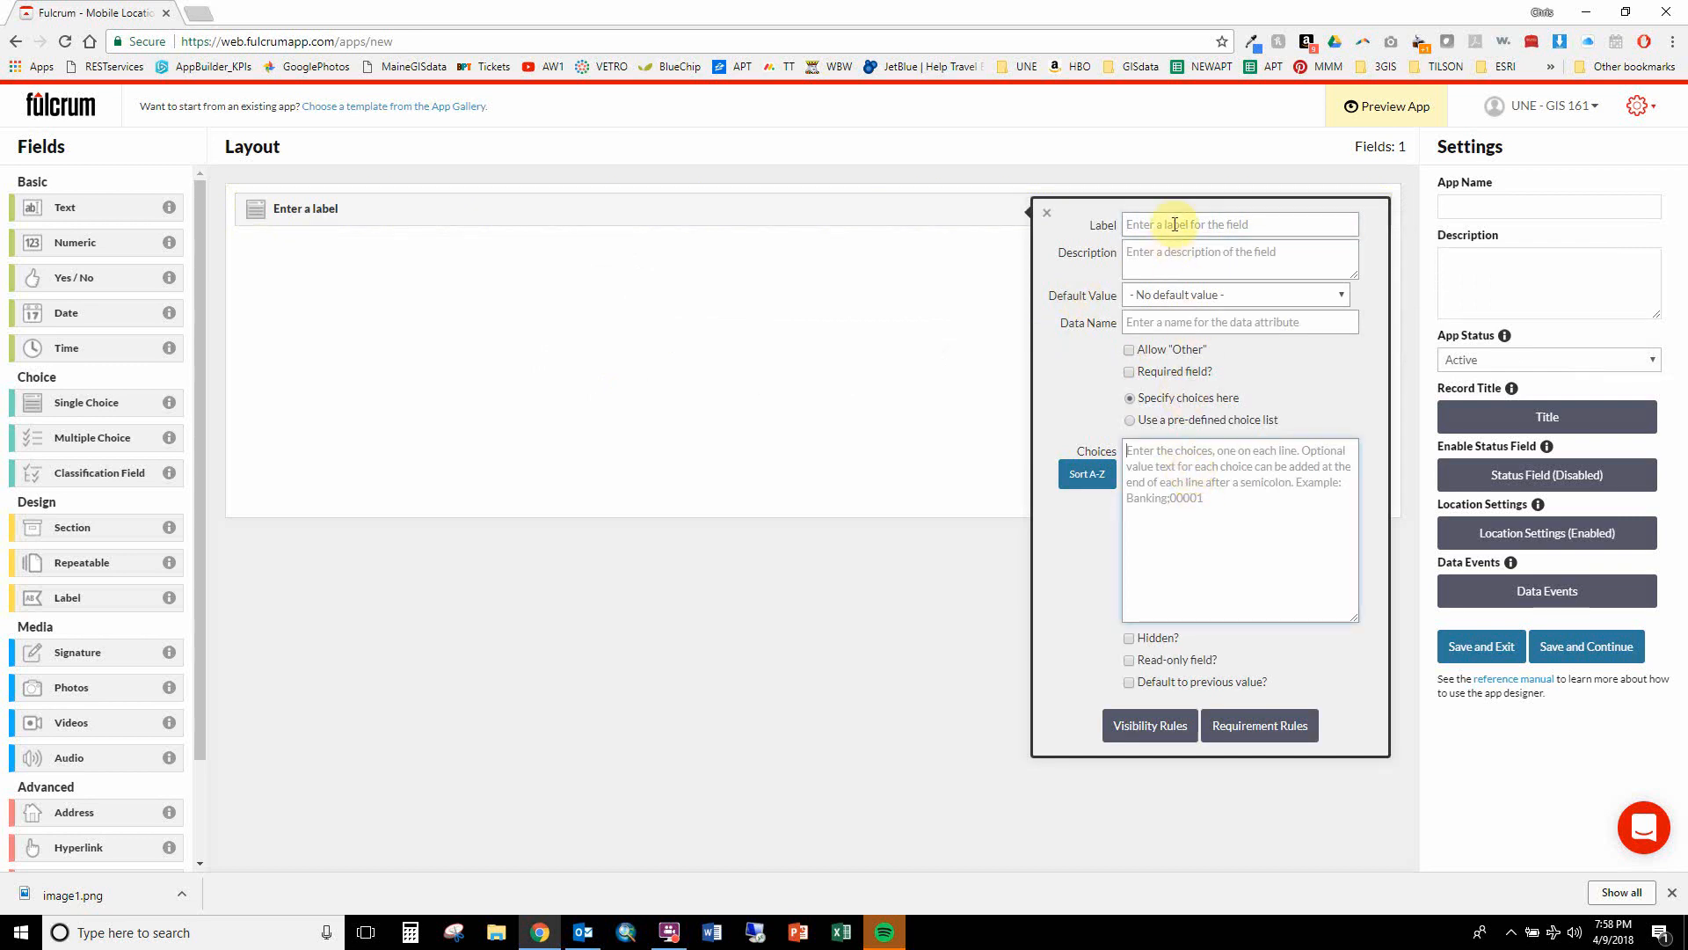
{"action": "left_click", "coordinate": [1246, 229]}
{"action": "type", "text": "Type"}
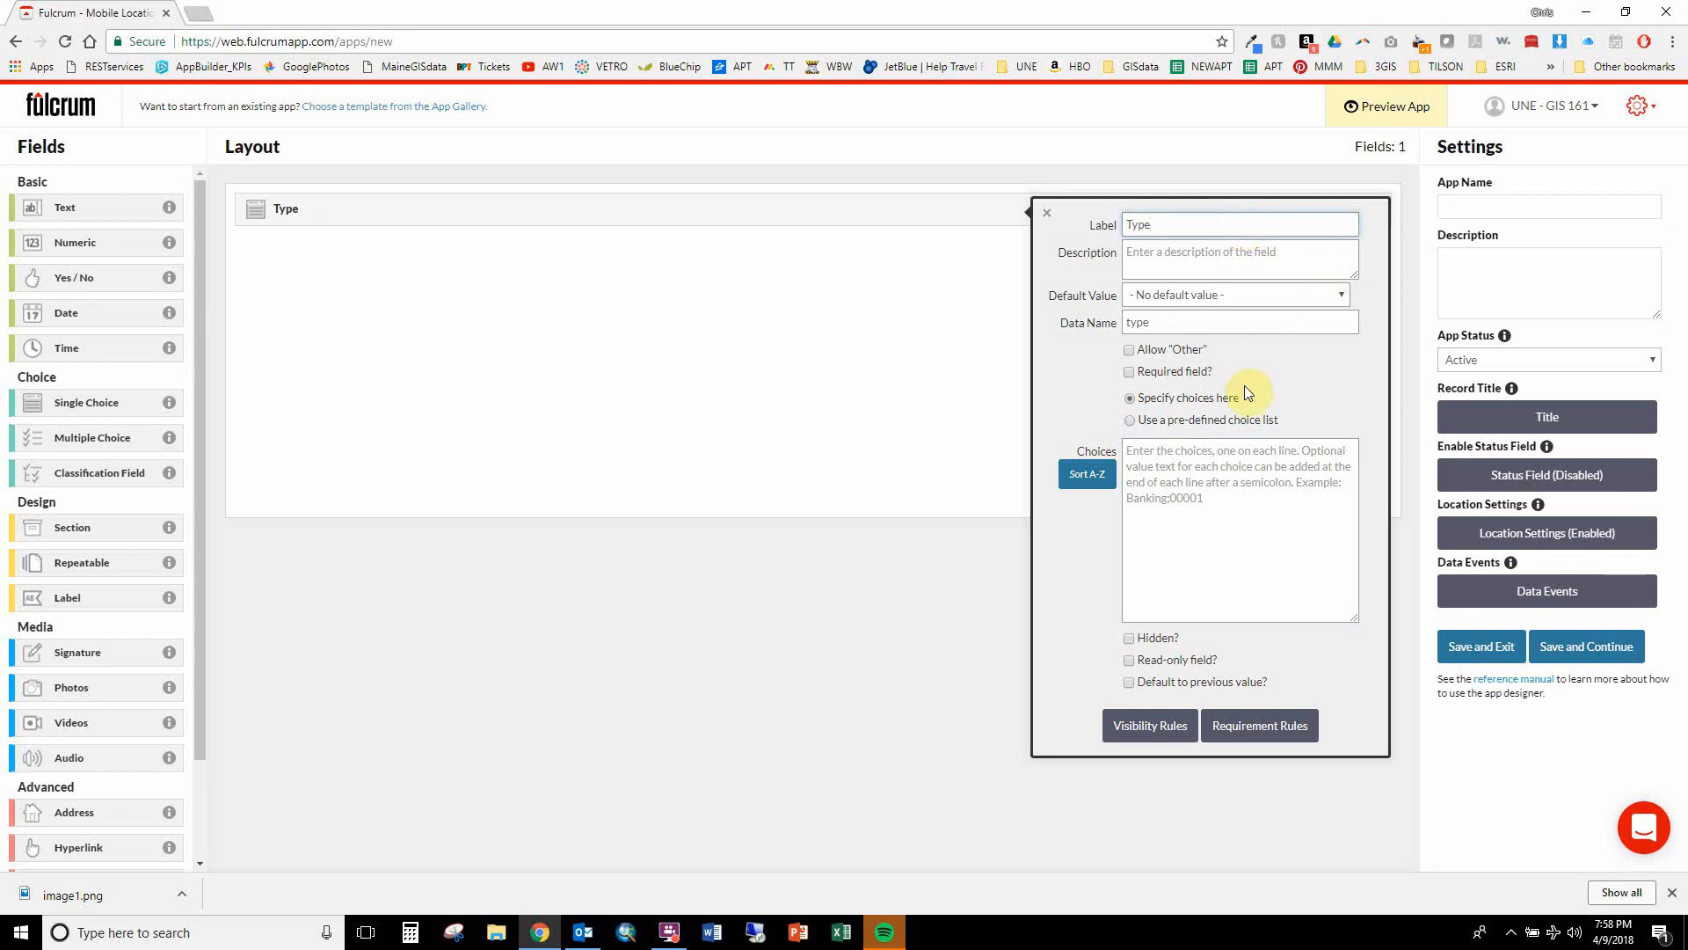
{"action": "left_click", "coordinate": [1237, 467]}
{"action": "type", "text": "Stonewall"}
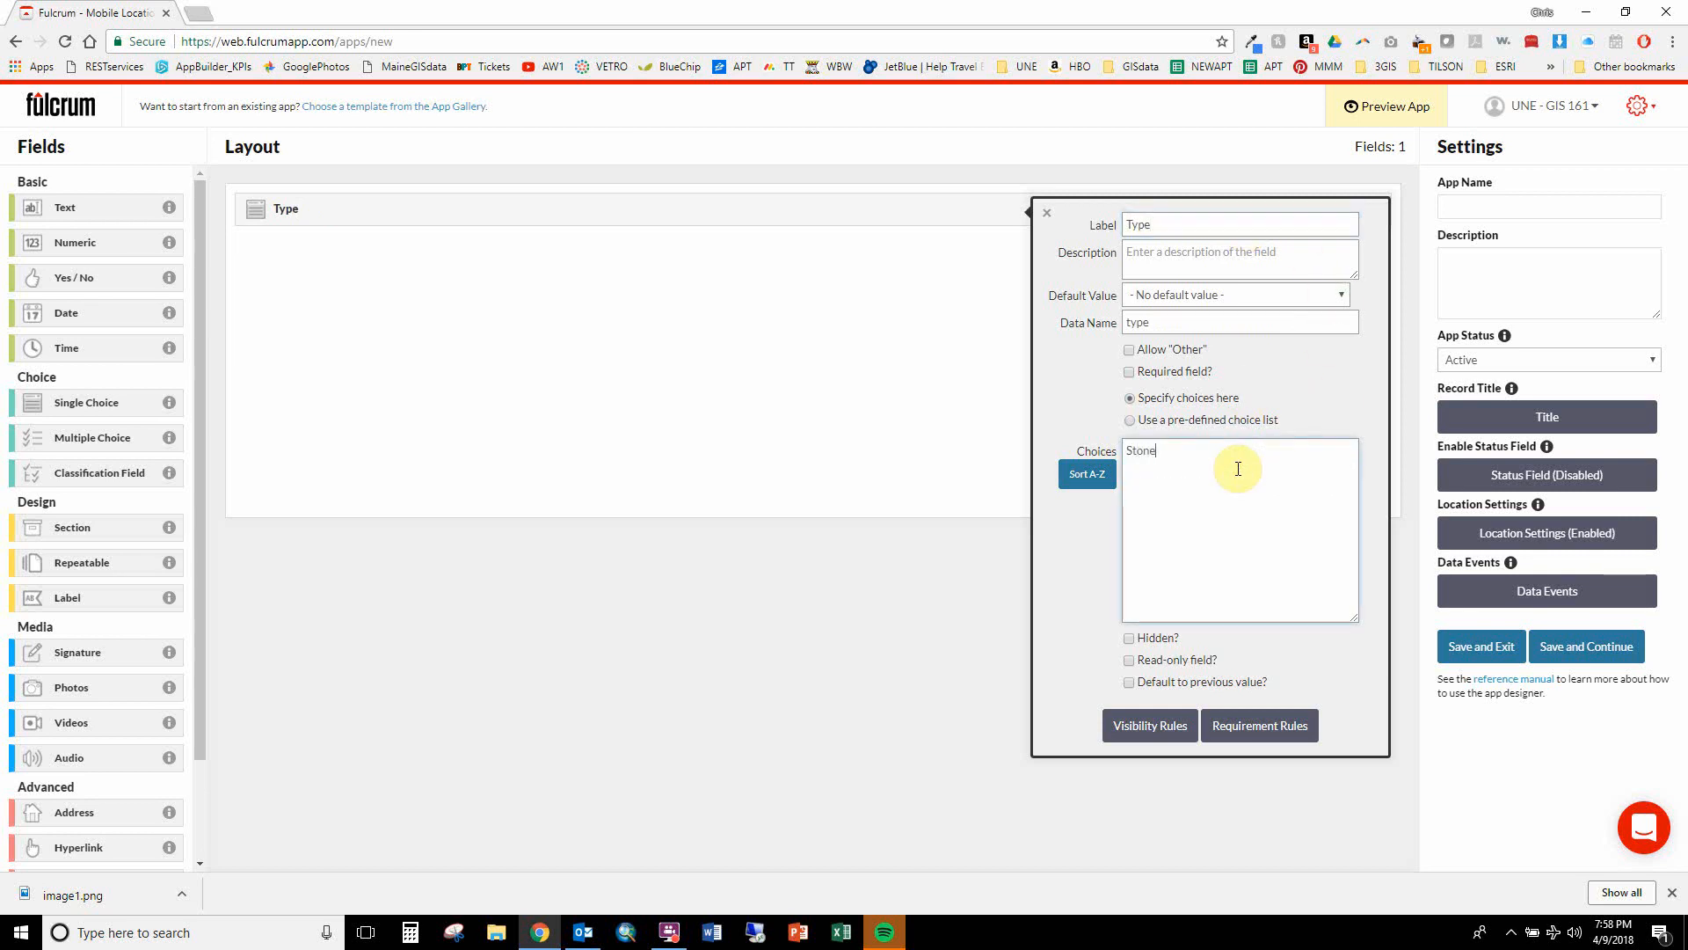
{"action": "key", "text": "Return"}
{"action": "type", "text": "Trail"}
Step: Set the Type field's default value to Trail and make it default to the previous value
{"action": "left_click", "coordinate": [1203, 298]}
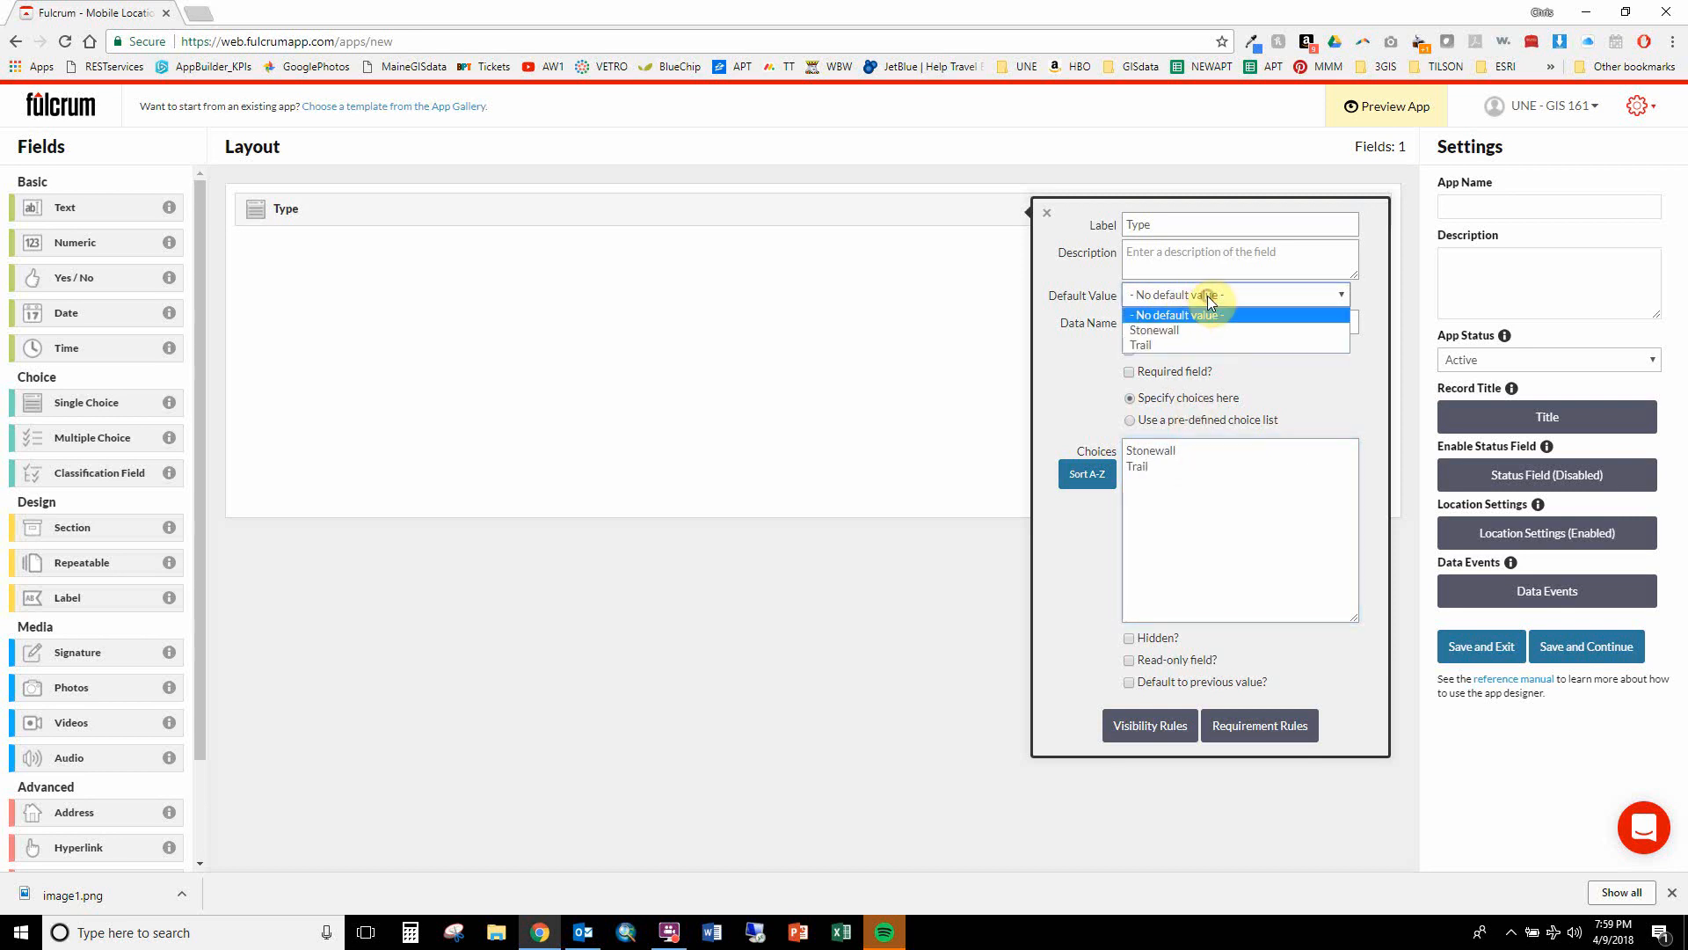
{"action": "left_click", "coordinate": [1210, 345]}
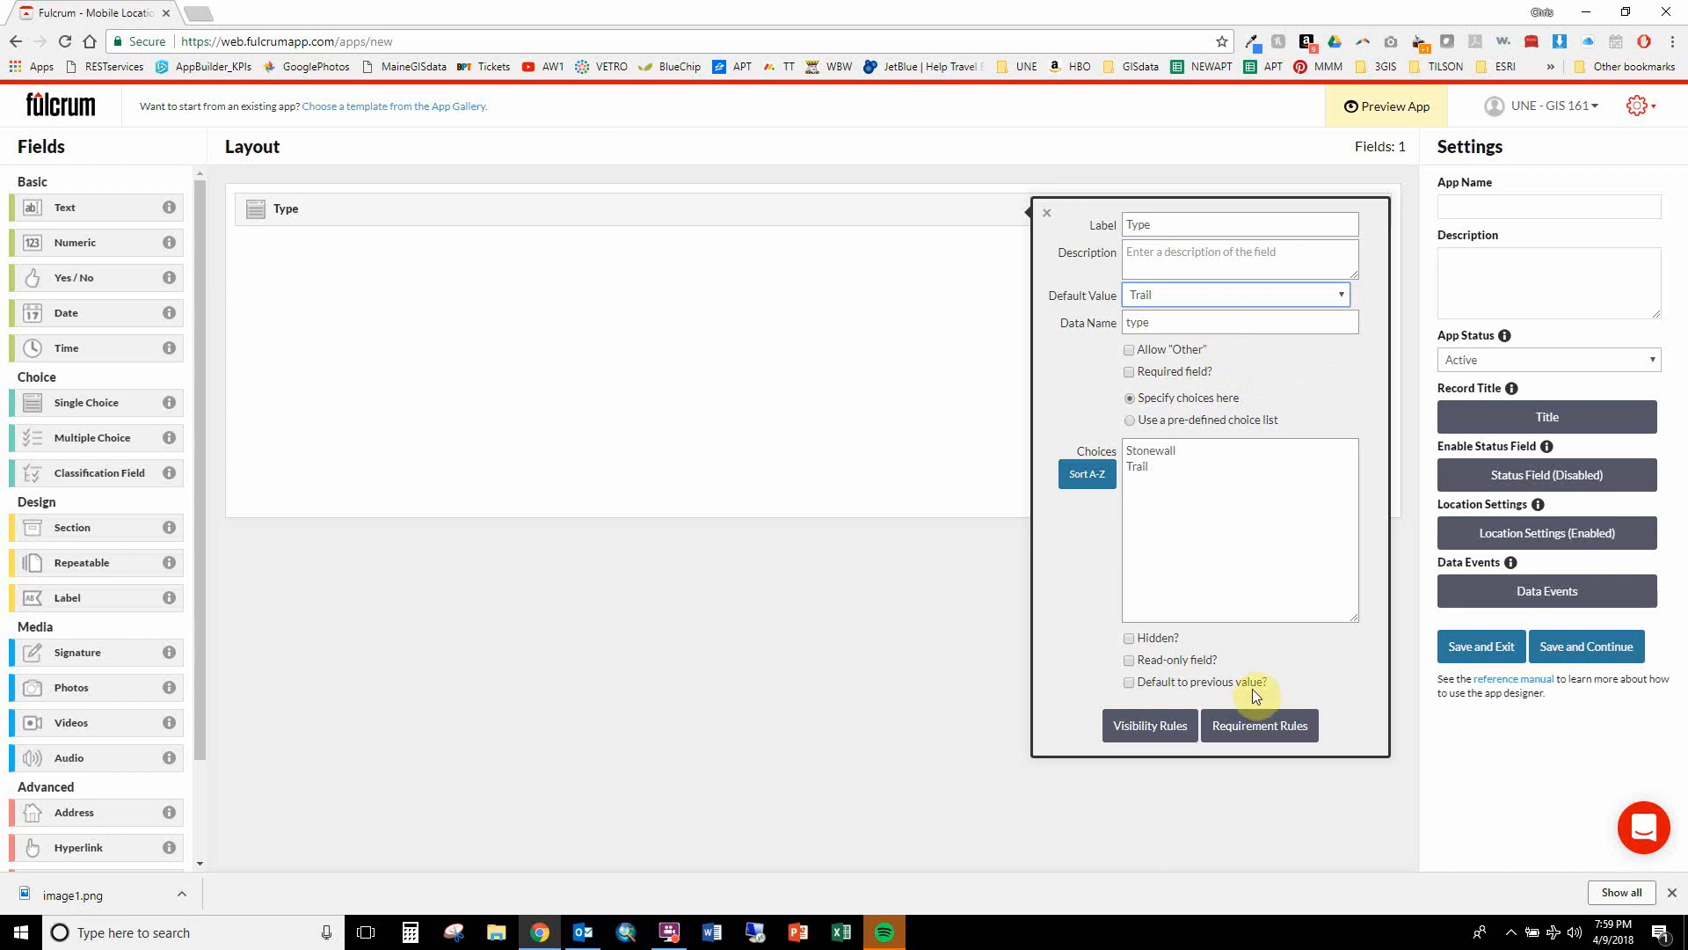
{"action": "left_click", "coordinate": [1129, 682]}
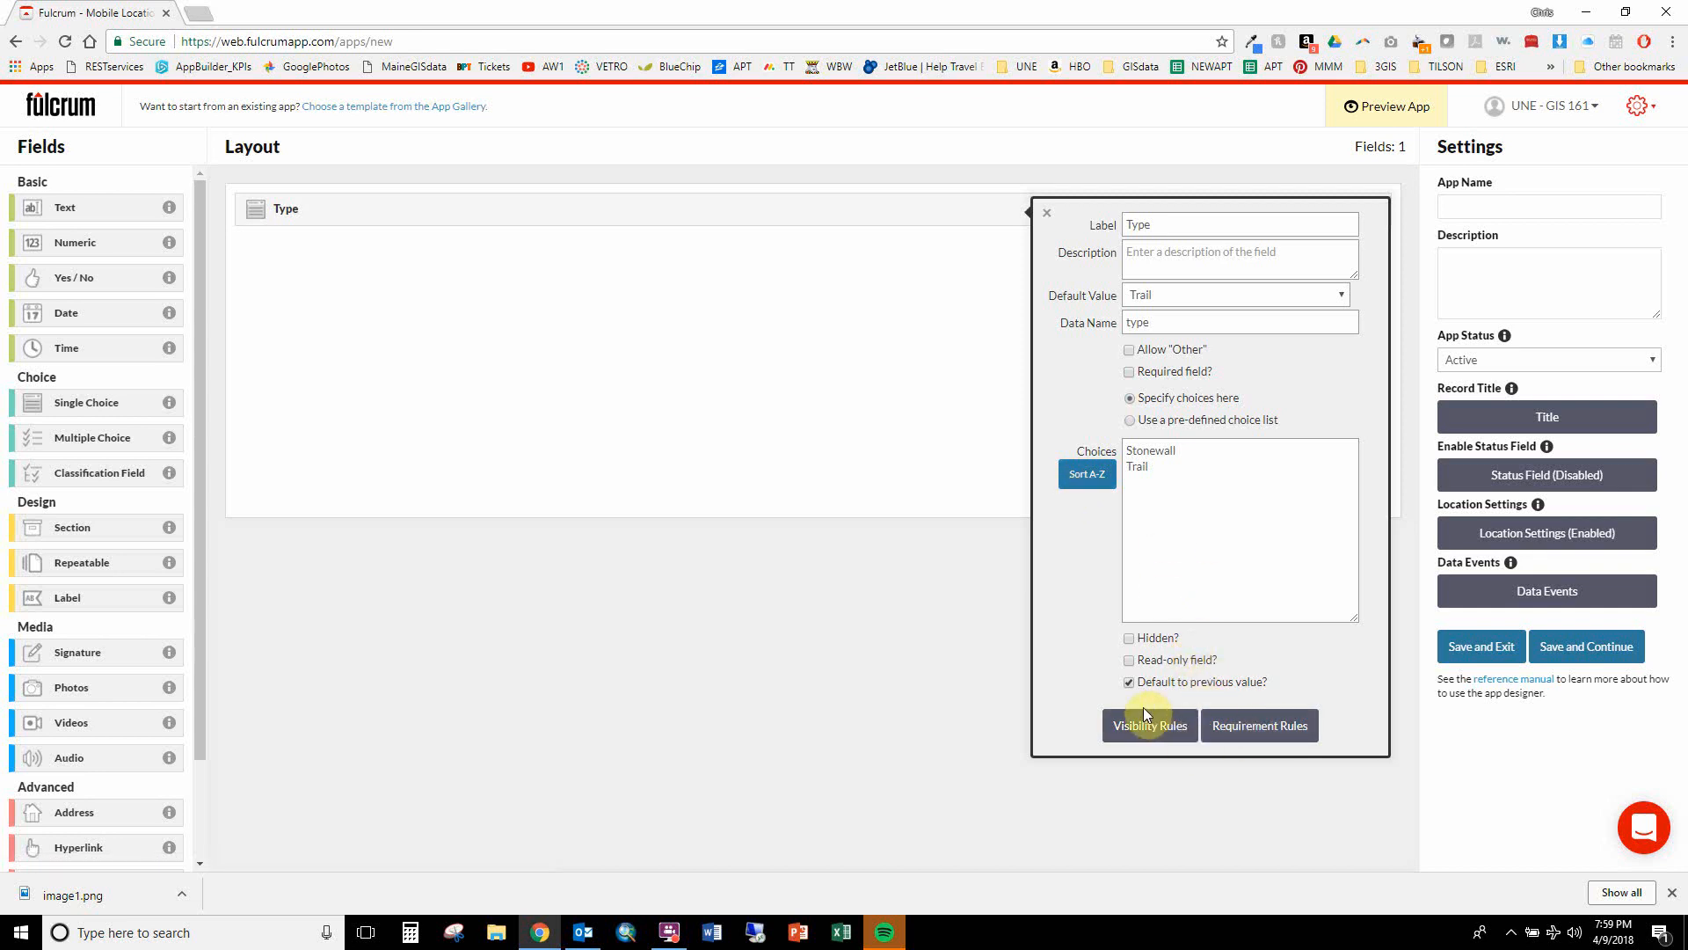
{"action": "left_click", "coordinate": [1252, 807]}
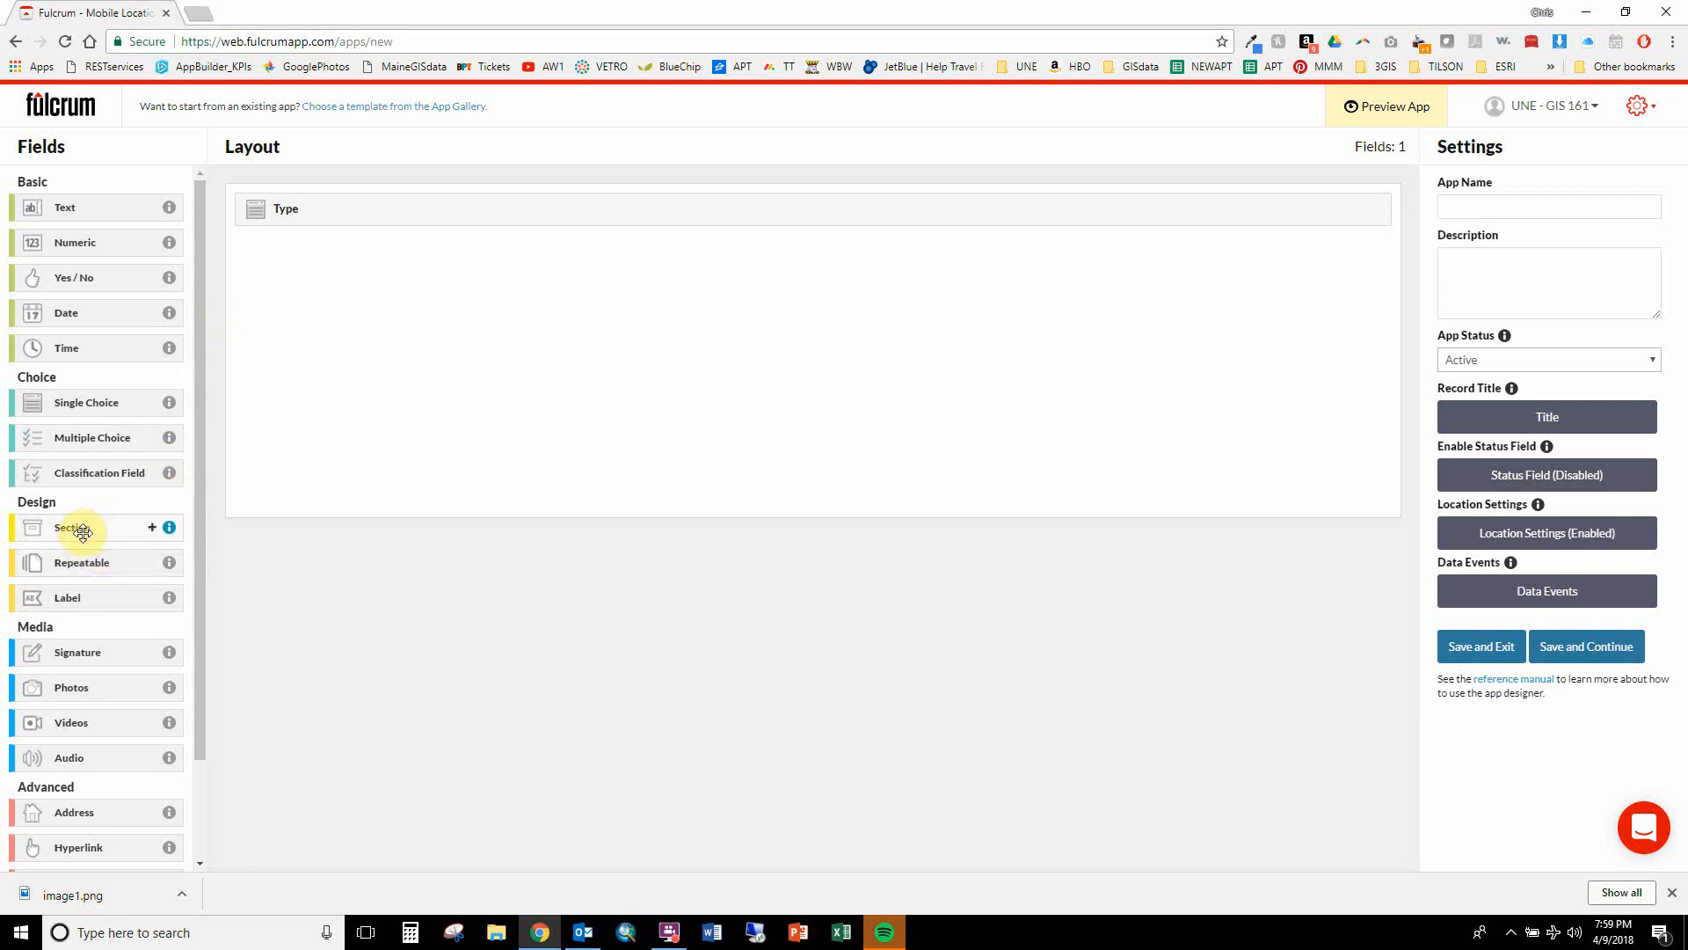
Step: Add a Text field labelled "Comments" below the Type field
{"action": "scroll", "coordinate": [112, 568], "scroll_direction": "down", "scroll_amount": 3}
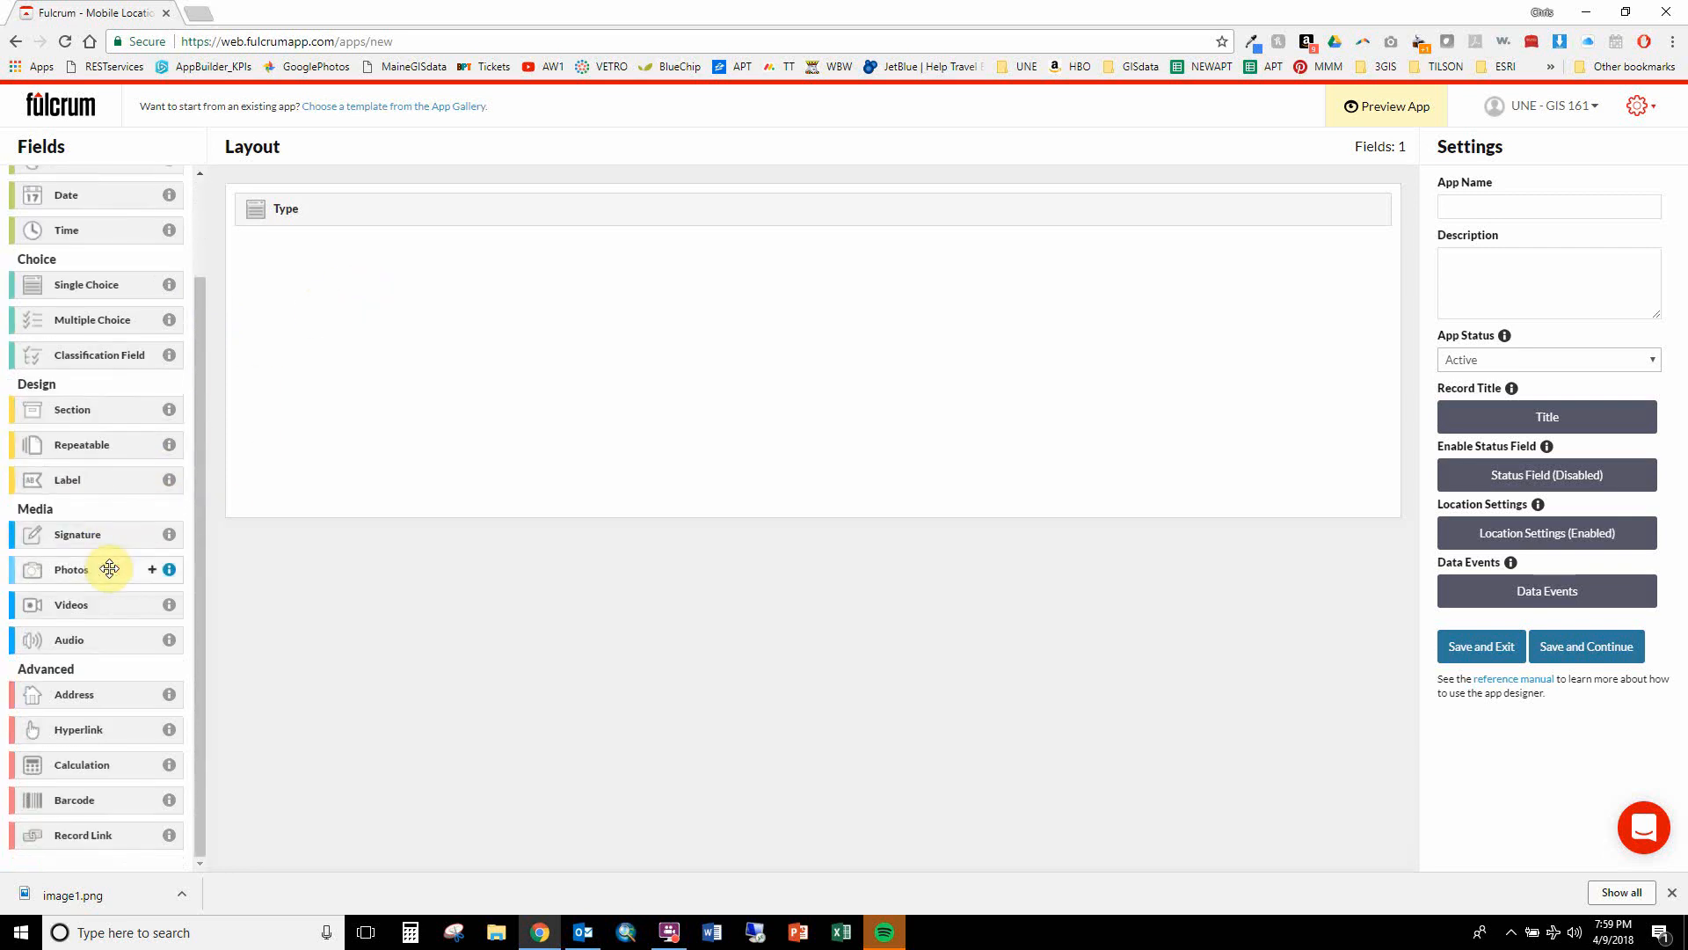
{"action": "scroll", "coordinate": [113, 567], "scroll_direction": "up", "scroll_amount": 3}
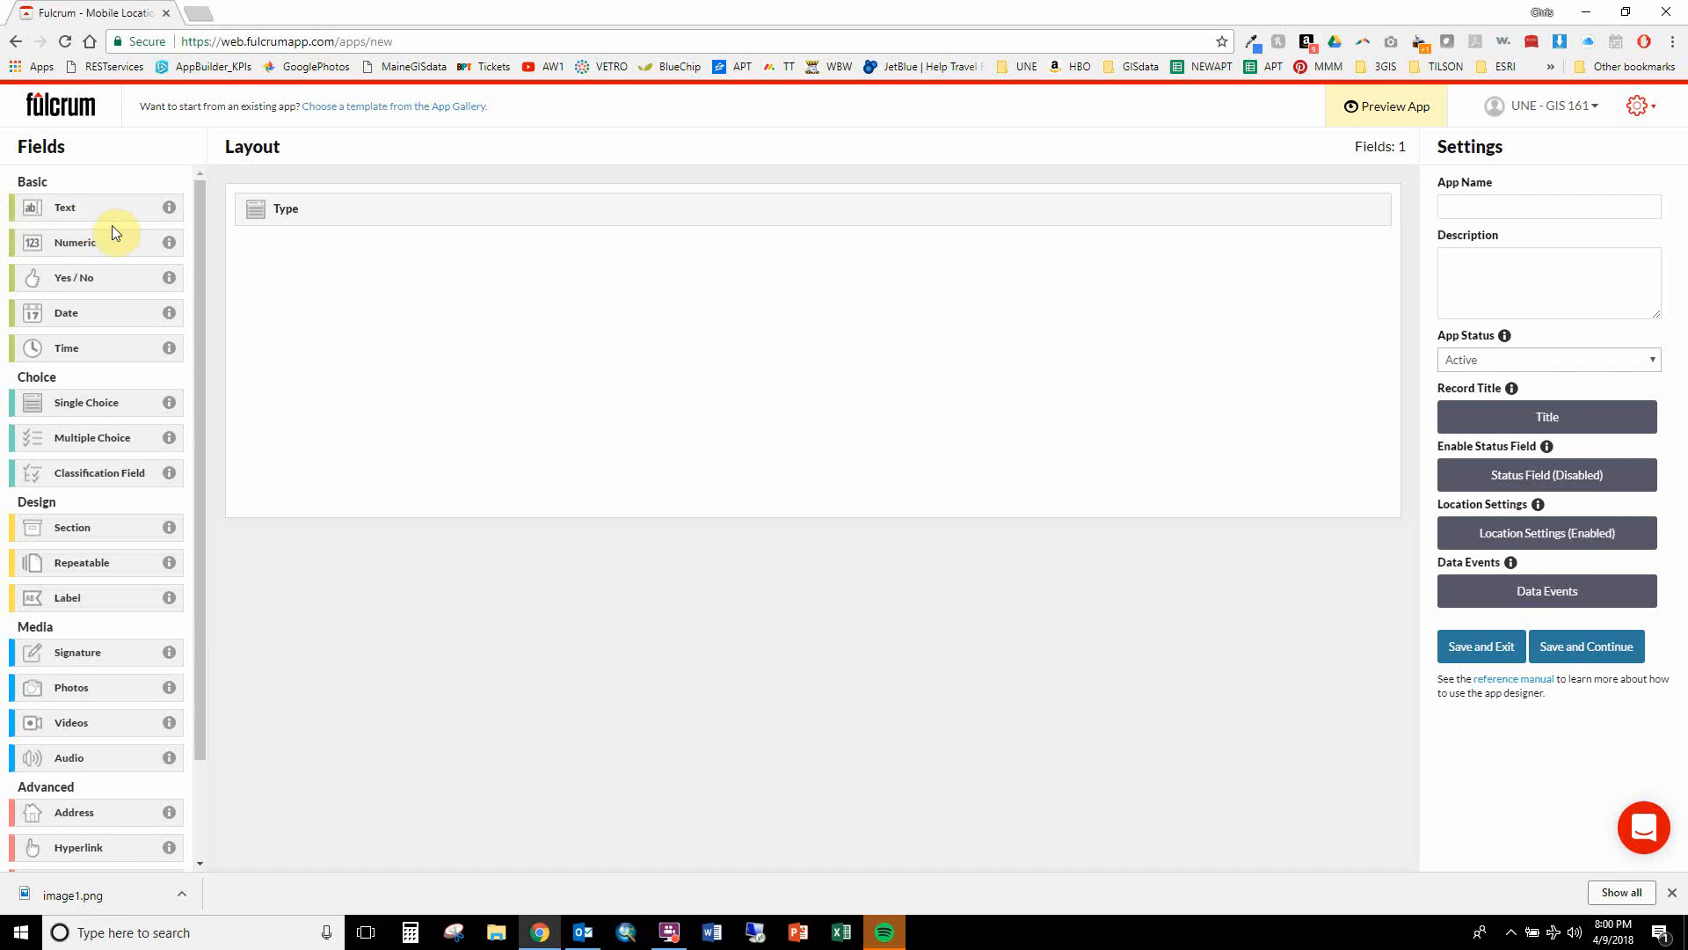
{"action": "left_click_drag", "start_coordinate": [87, 212], "coordinate": [368, 343]}
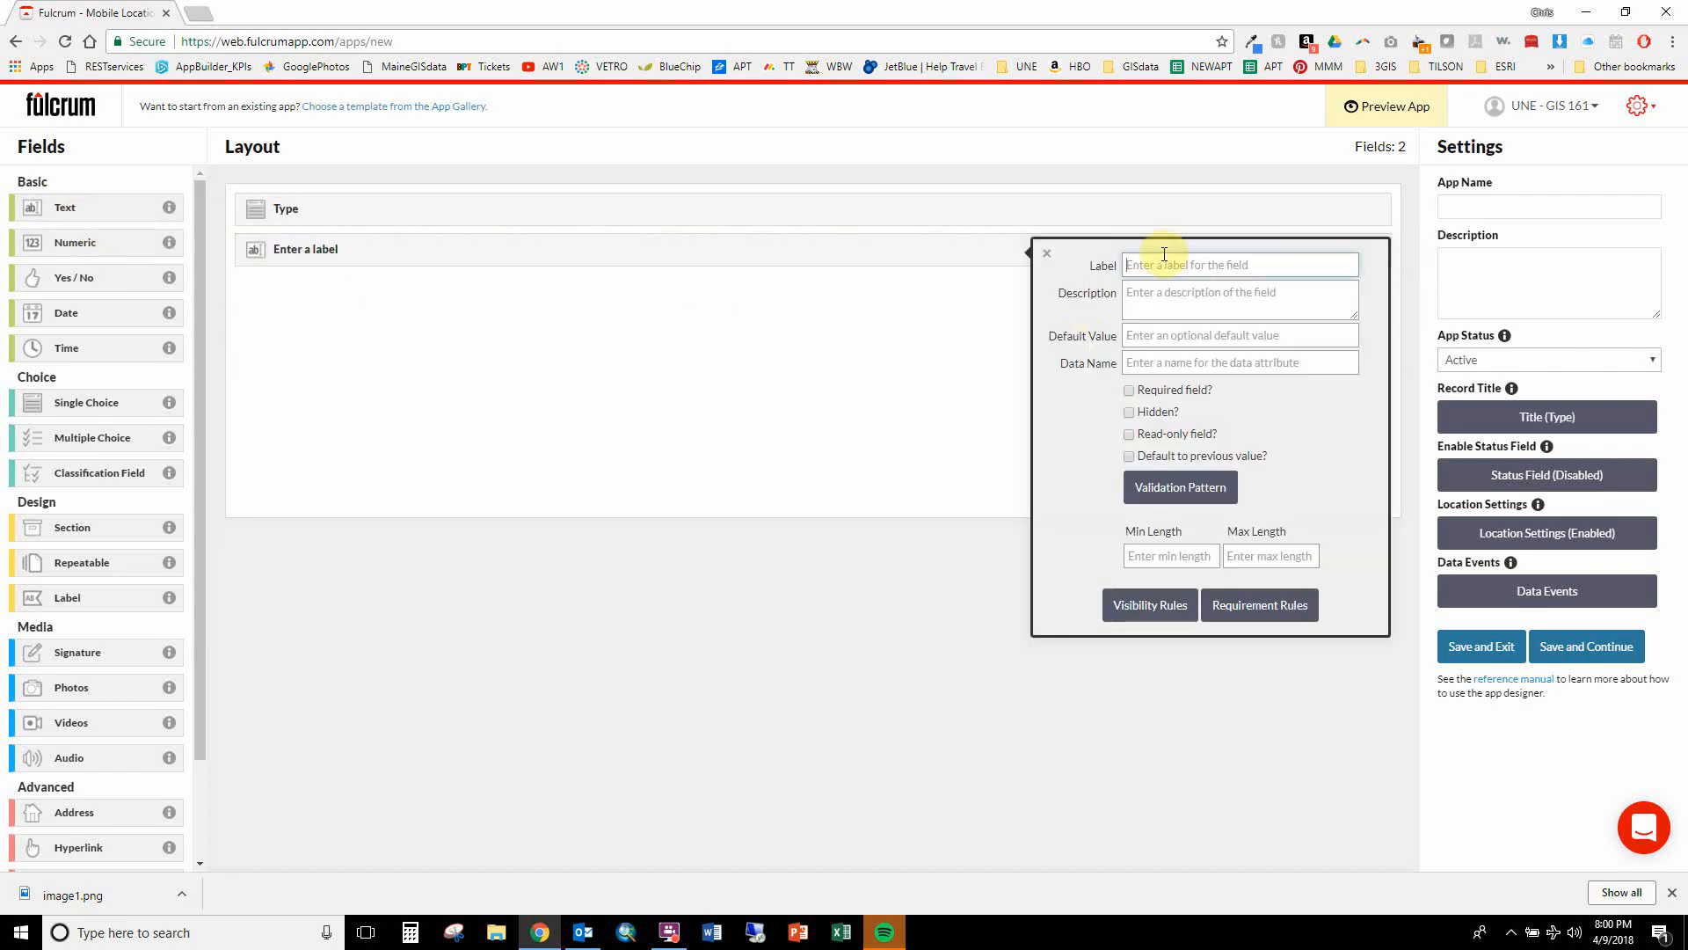
{"action": "type", "text": "Comments"}
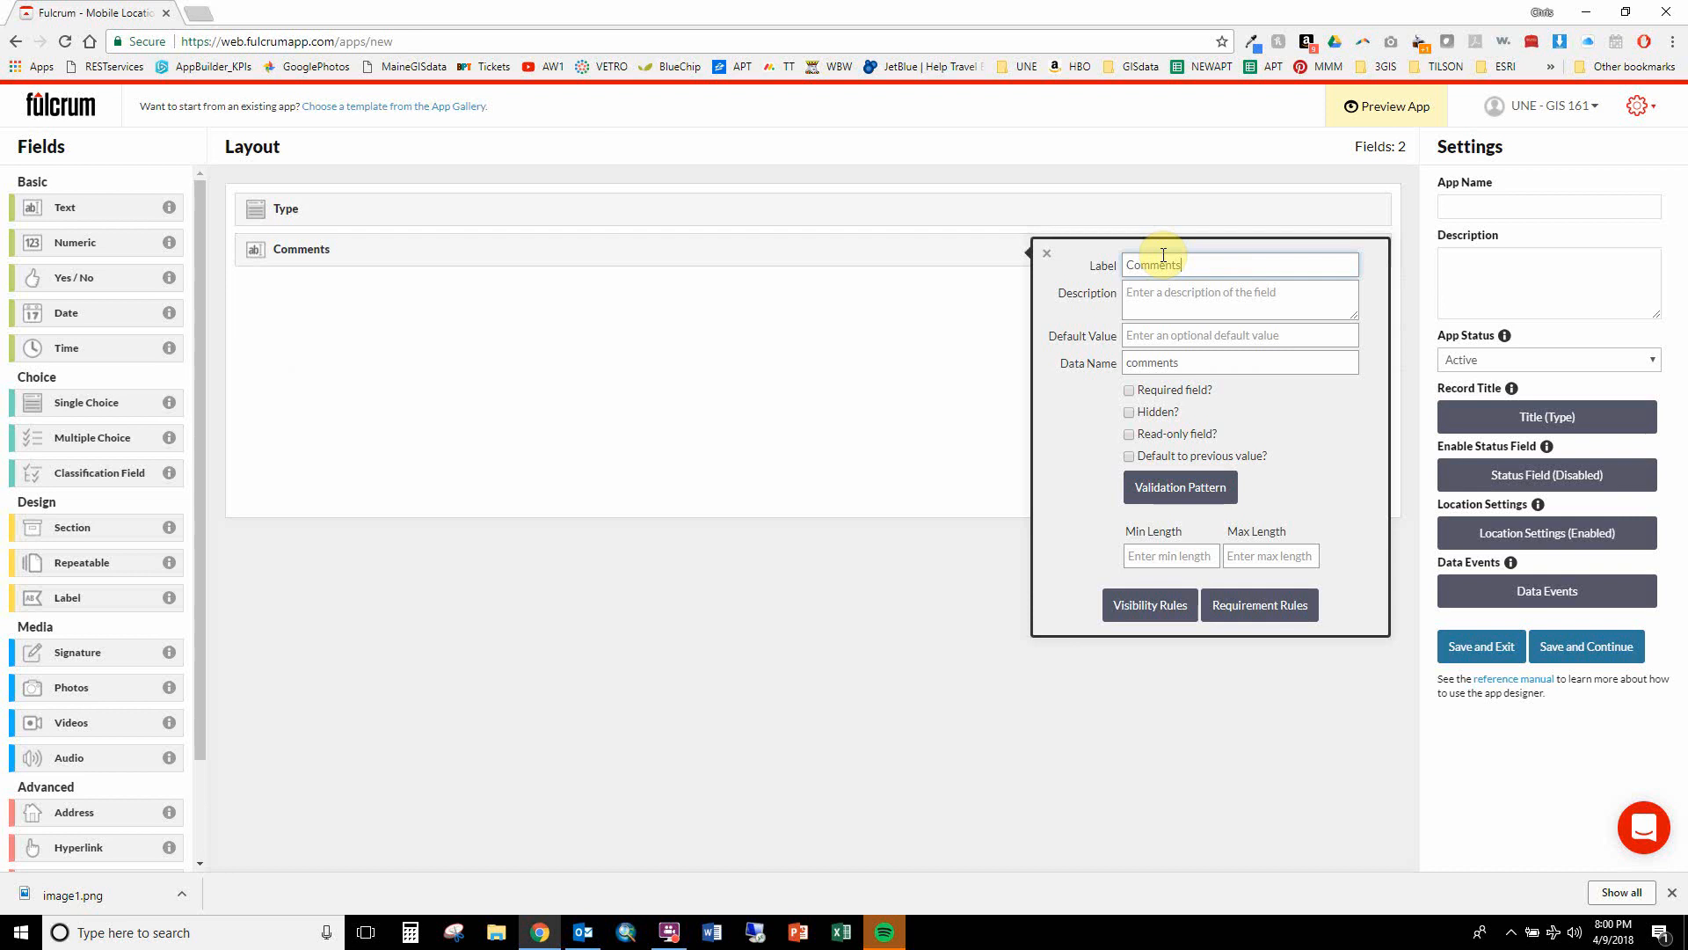
{"action": "left_click", "coordinate": [876, 416]}
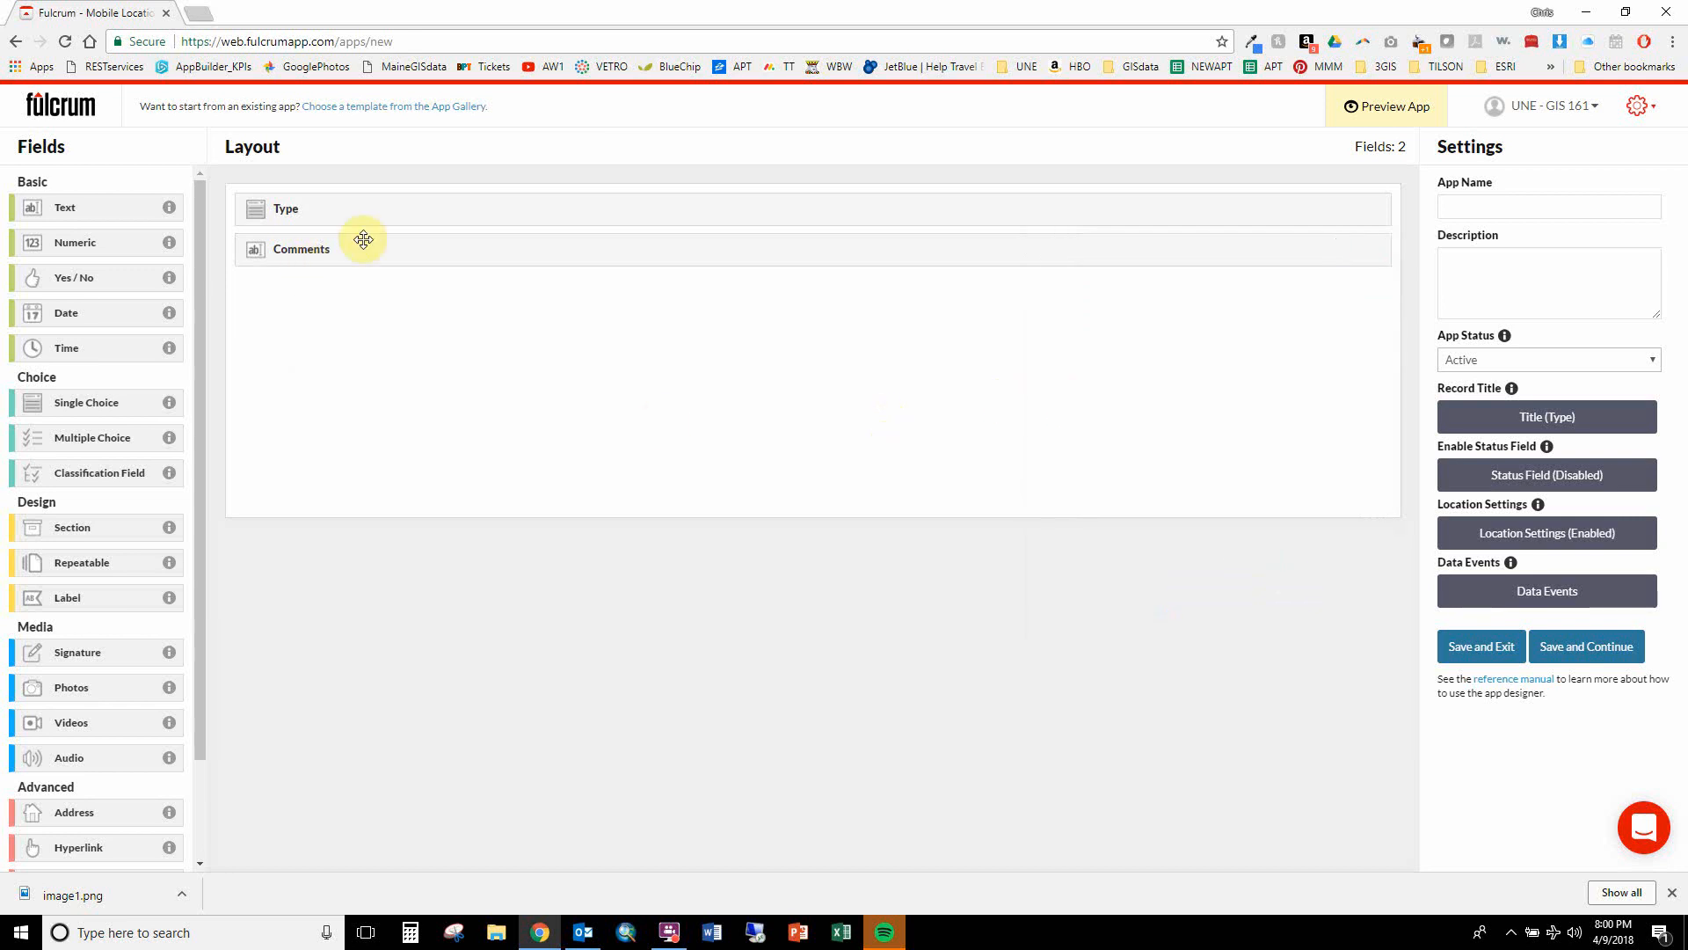
Step: Add the choices Bridge, Entrance/Exit and Trail Intersection to the Type field's choice list
{"action": "left_click", "coordinate": [356, 209]}
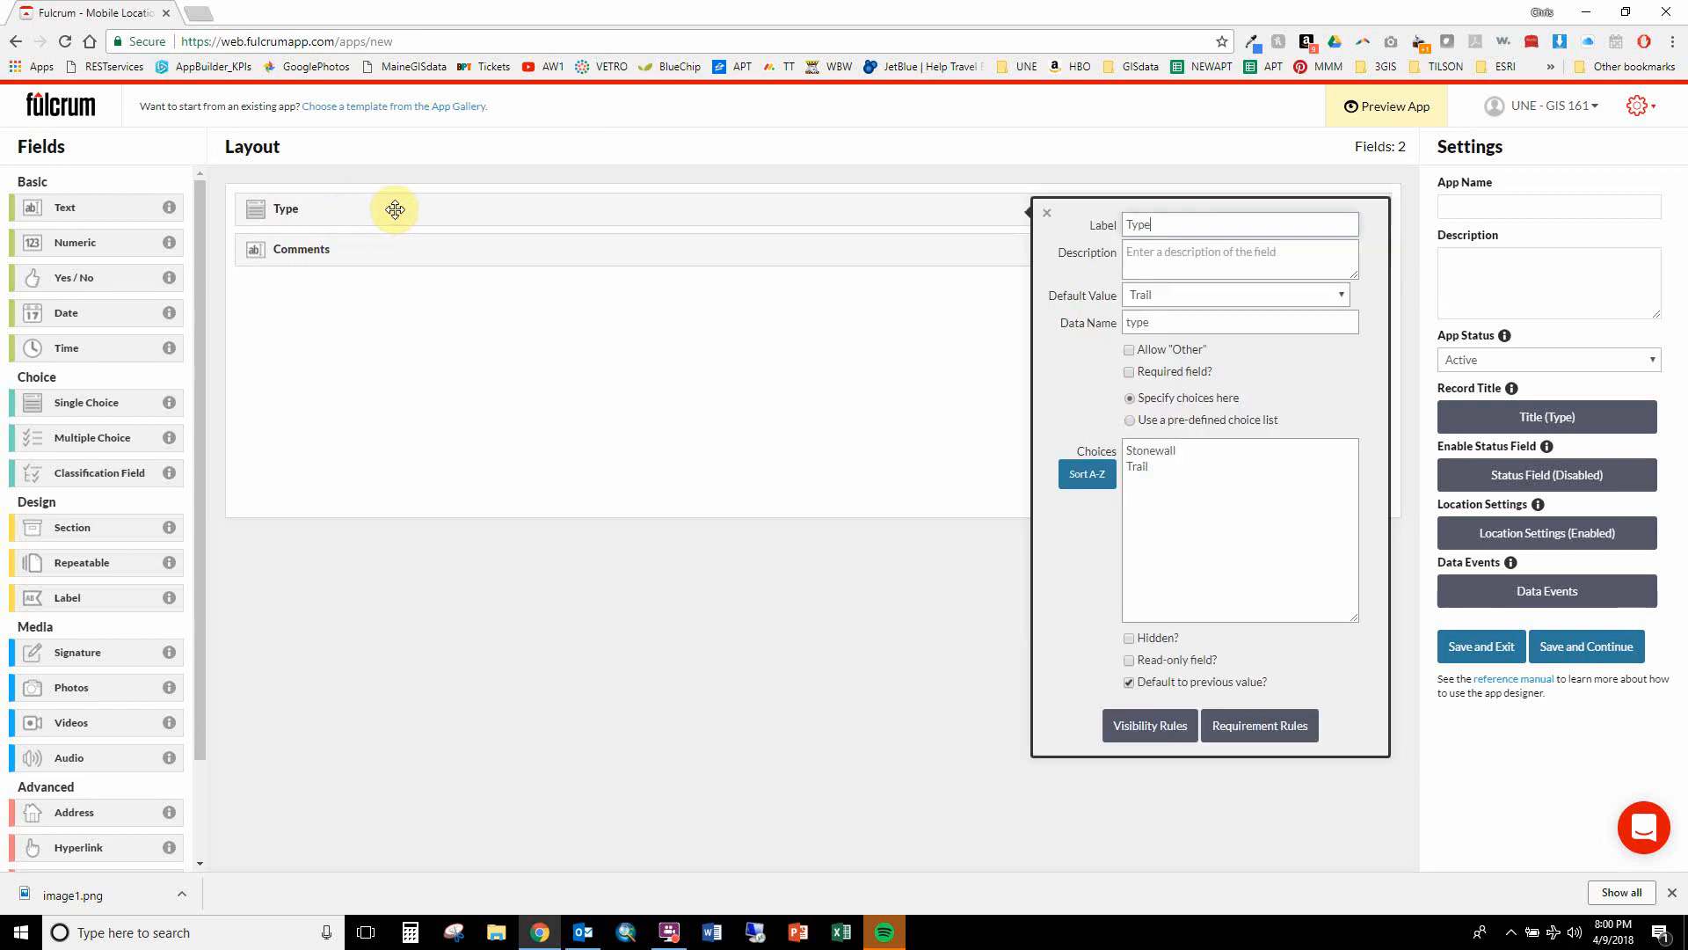
{"action": "left_click", "coordinate": [1187, 509]}
{"action": "key", "text": "Return"}
{"action": "type", "text": "Bridge"}
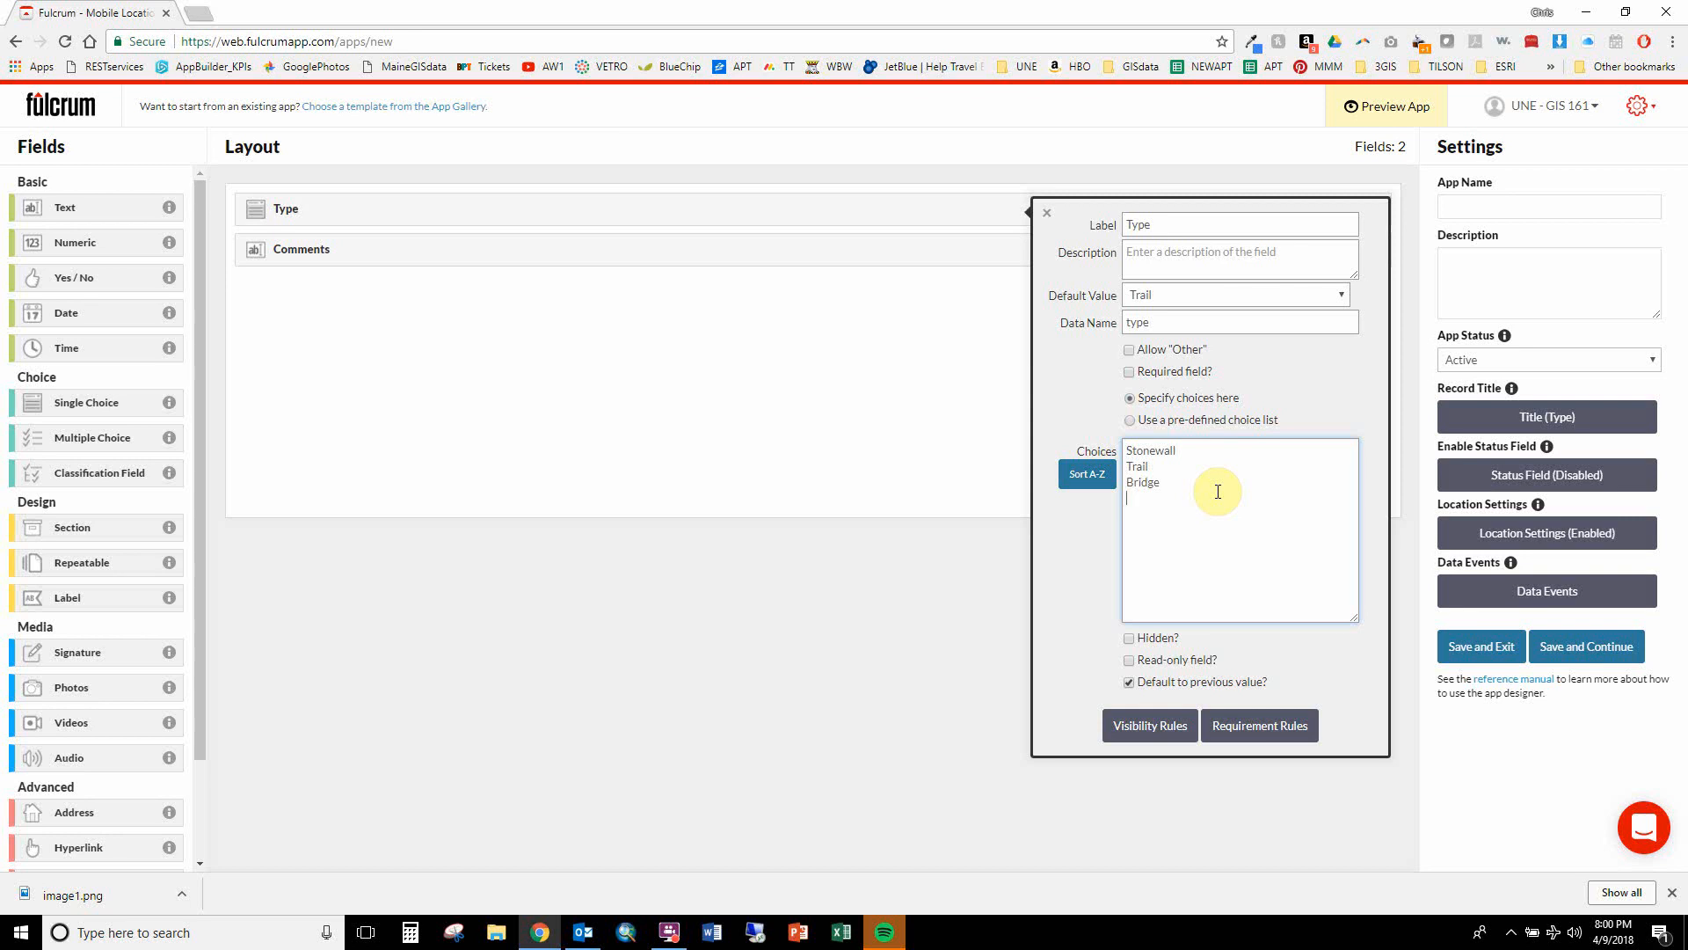
{"action": "key", "text": "Return"}
{"action": "type", "text": "Entrance/Exit"}
{"action": "key", "text": "Return"}
{"action": "type", "text": "Trail Intersection"}
{"action": "left_click", "coordinate": [869, 615]}
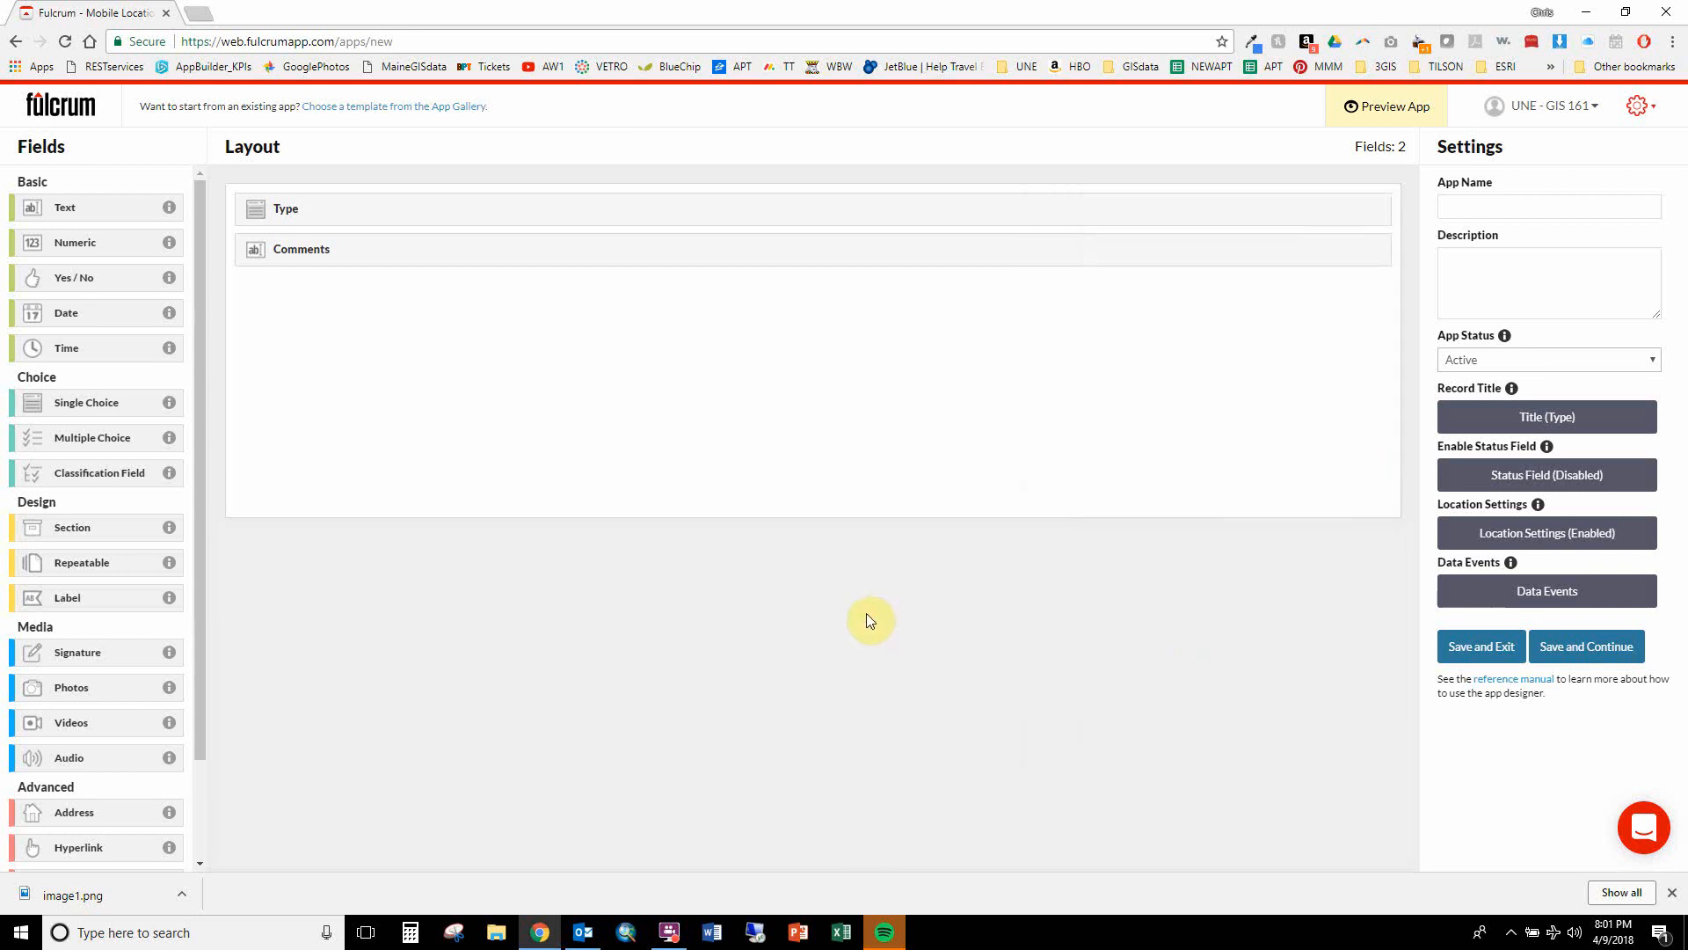
Step: Allow an "Other" answer for the Type field, keeping Comments below it in the layout
{"action": "left_click", "coordinate": [324, 211]}
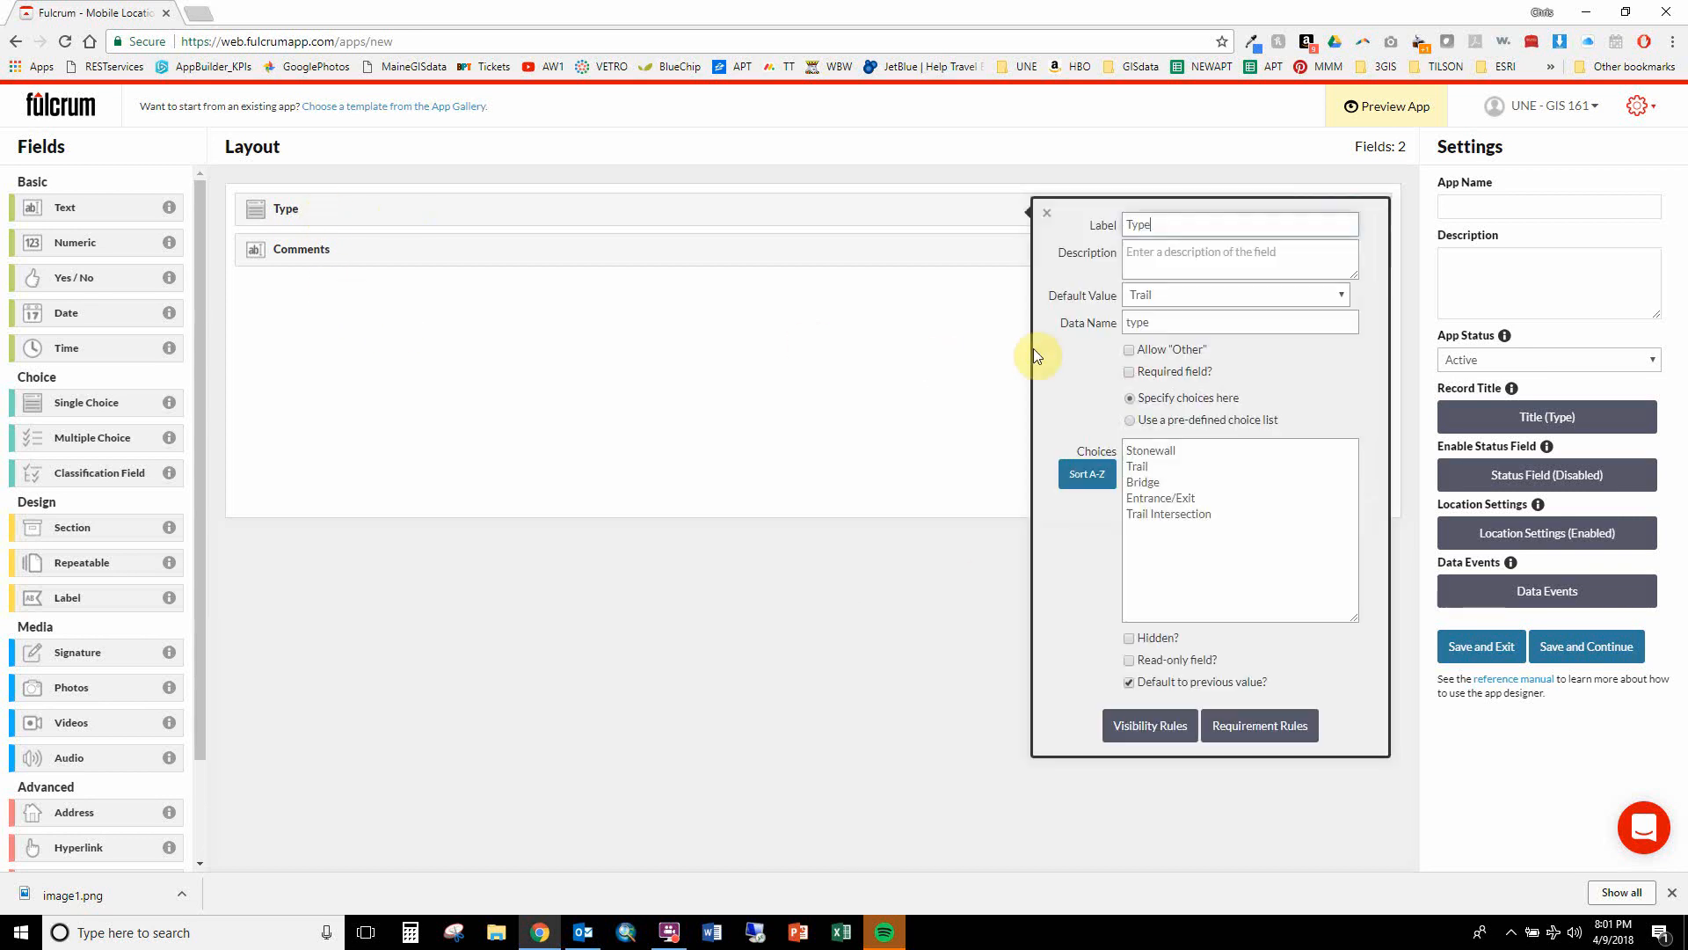
{"action": "left_click", "coordinate": [1132, 353]}
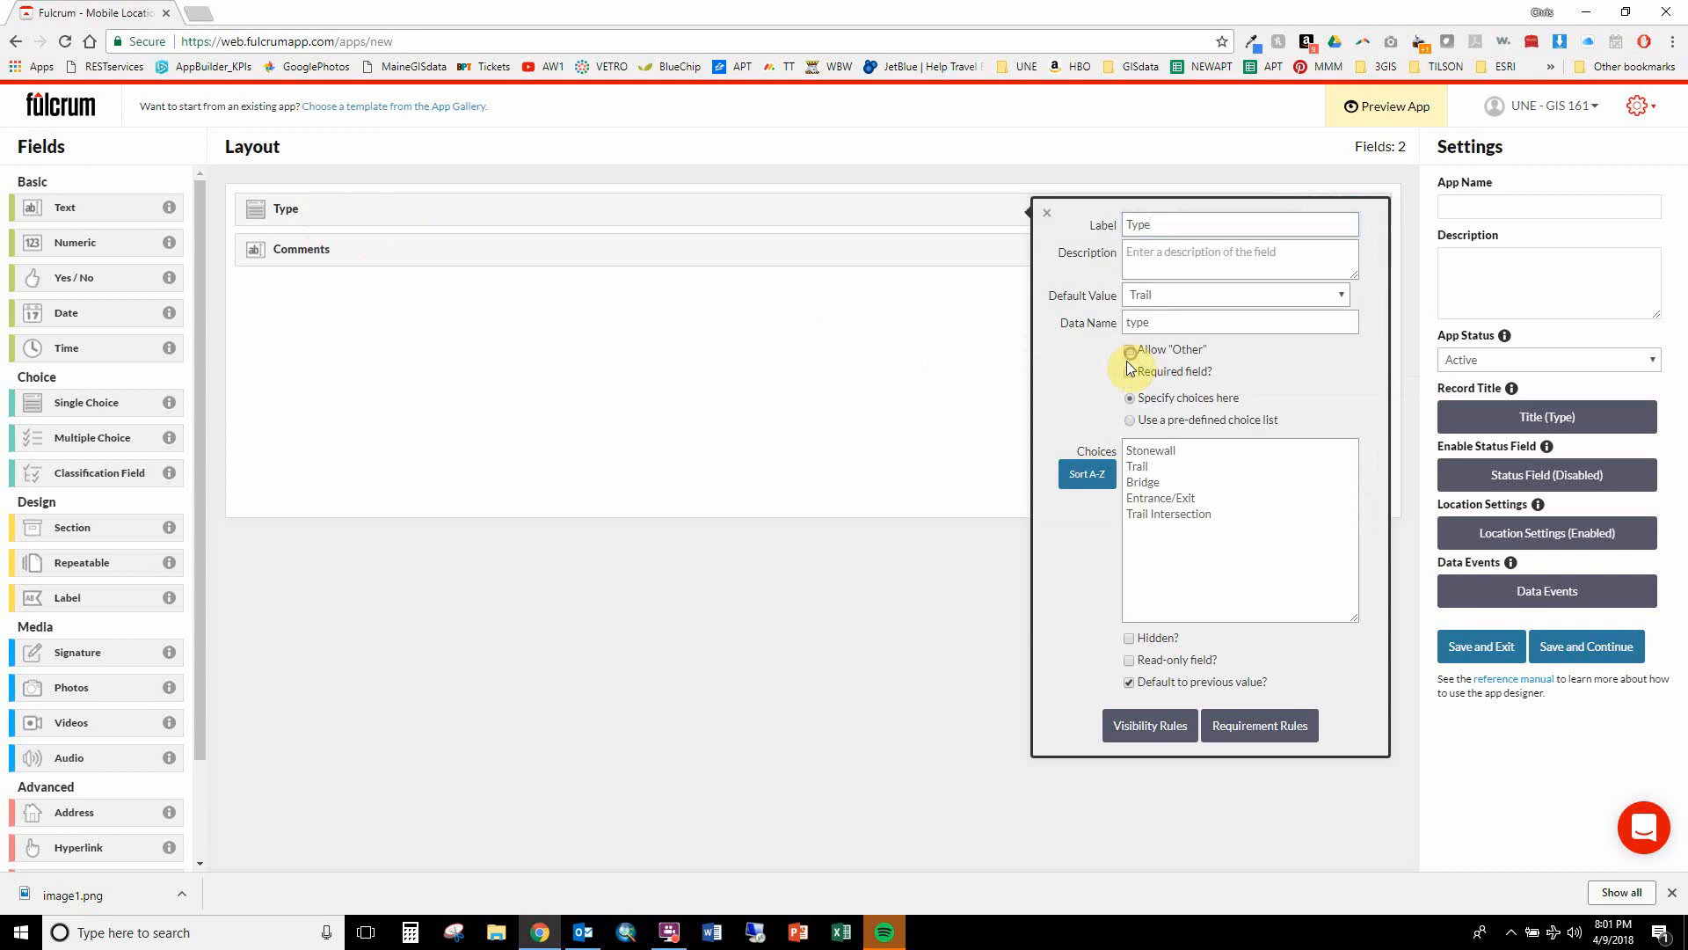
{"action": "left_click", "coordinate": [895, 629]}
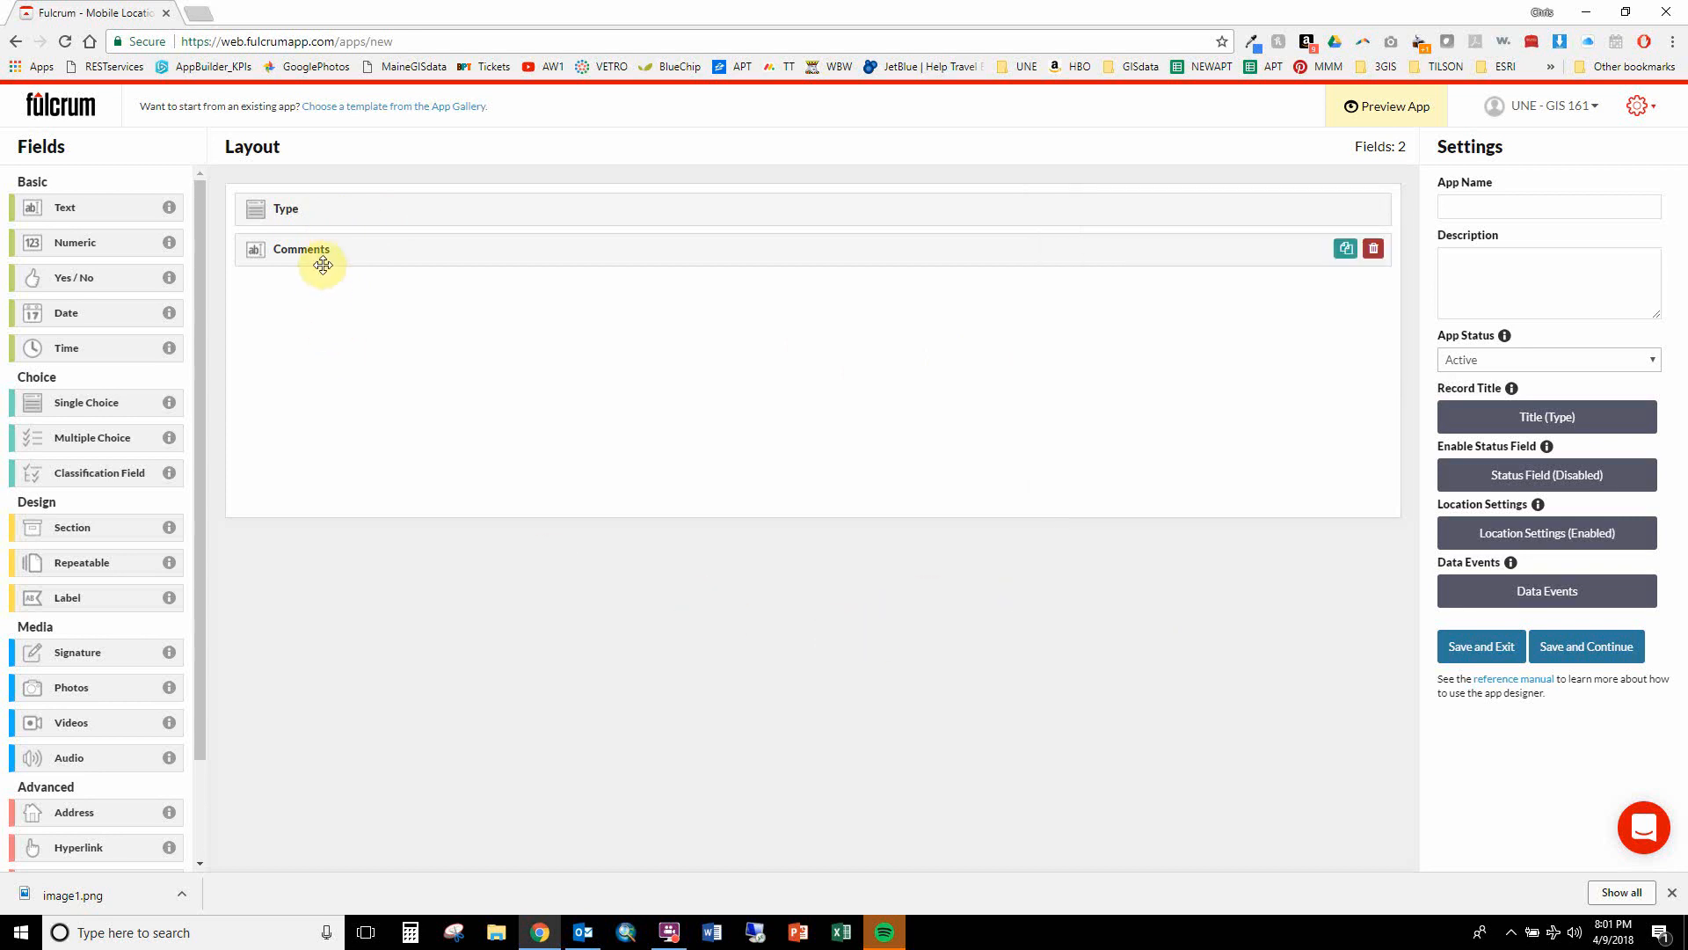
{"action": "left_click_drag", "start_coordinate": [383, 238], "coordinate": [368, 290]}
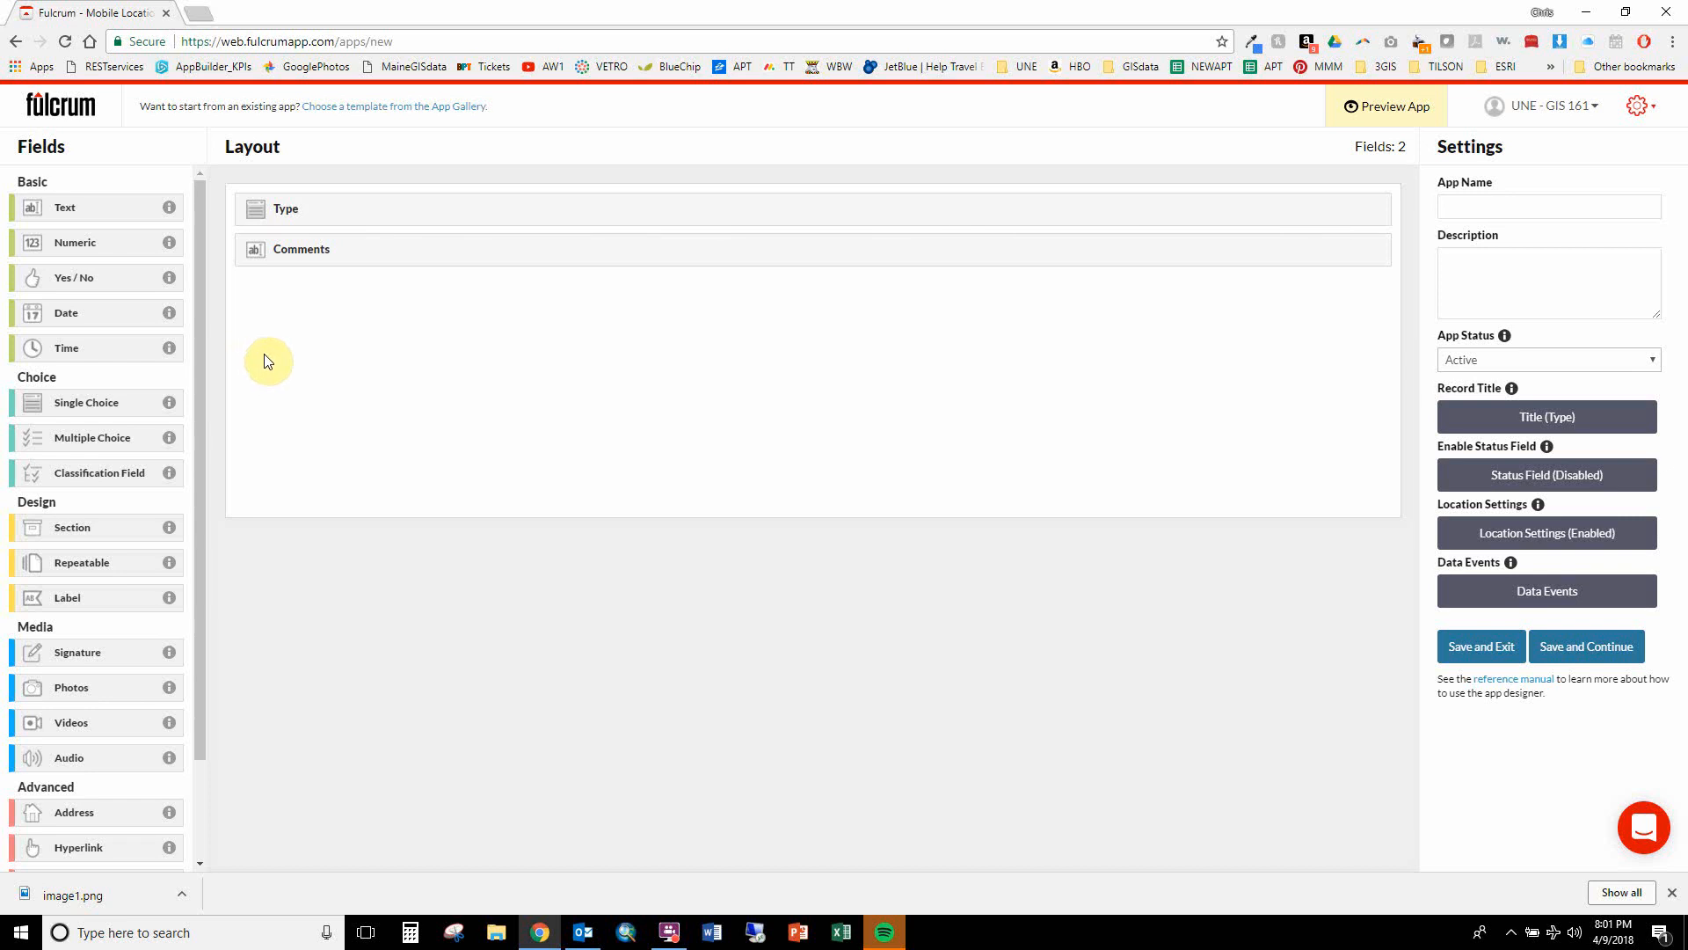
Step: Try to preview and save the app without a name
{"action": "left_click", "coordinate": [1398, 109]}
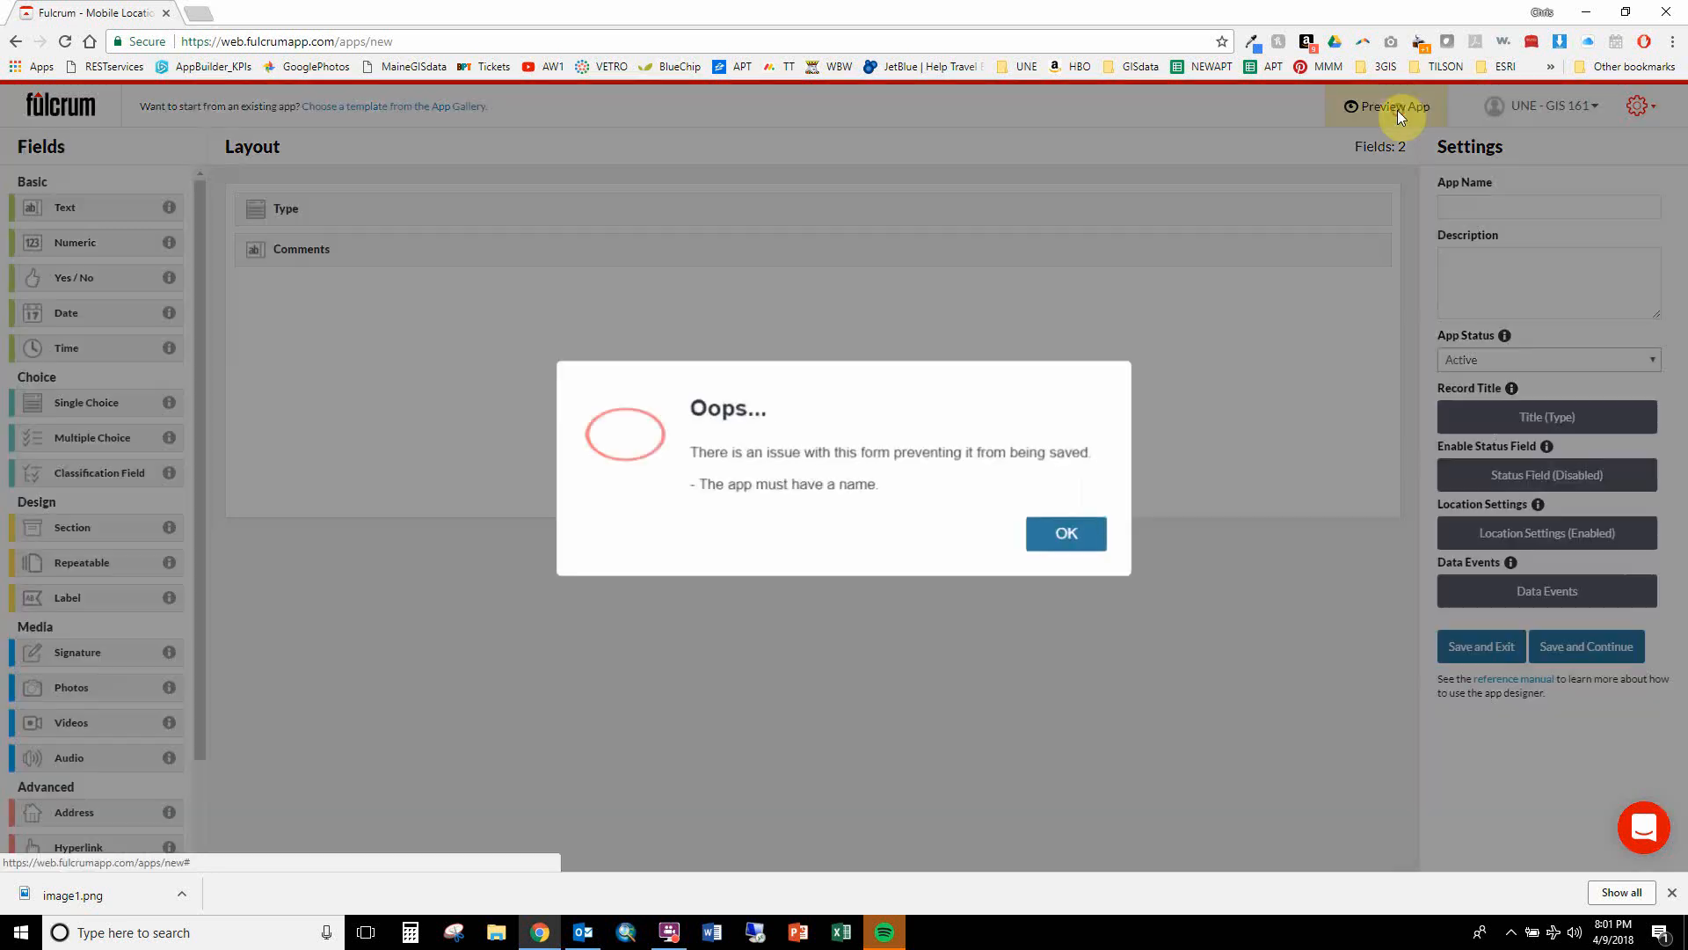
{"action": "left_click", "coordinate": [1064, 535]}
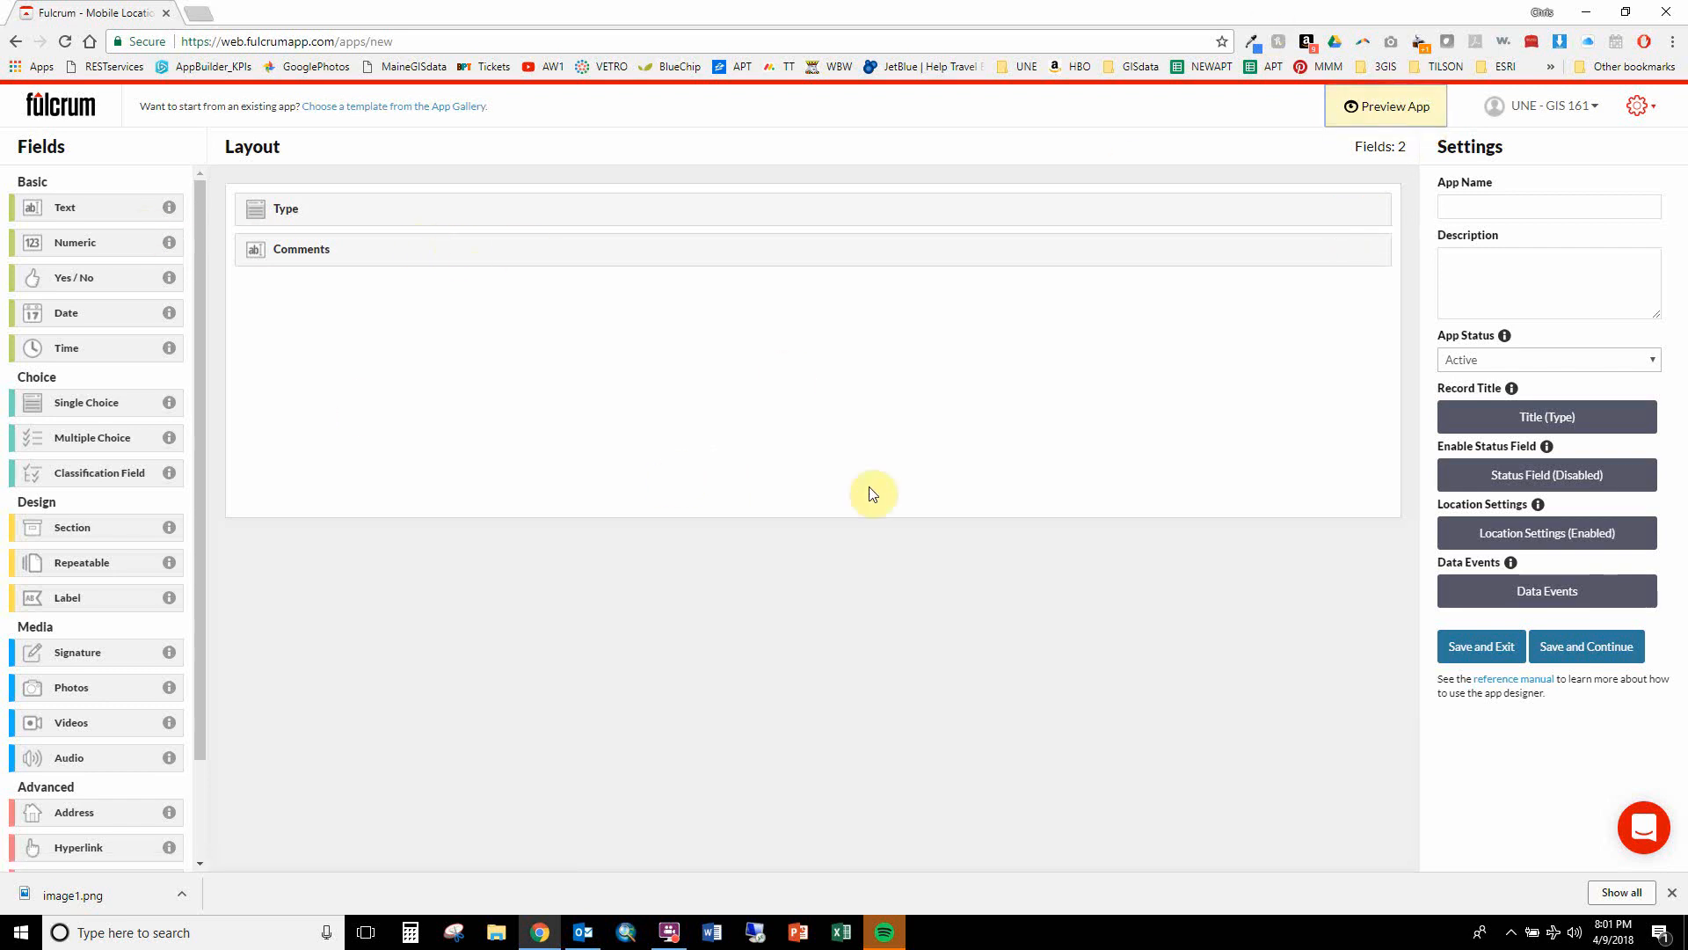
{"action": "left_click", "coordinate": [1542, 662]}
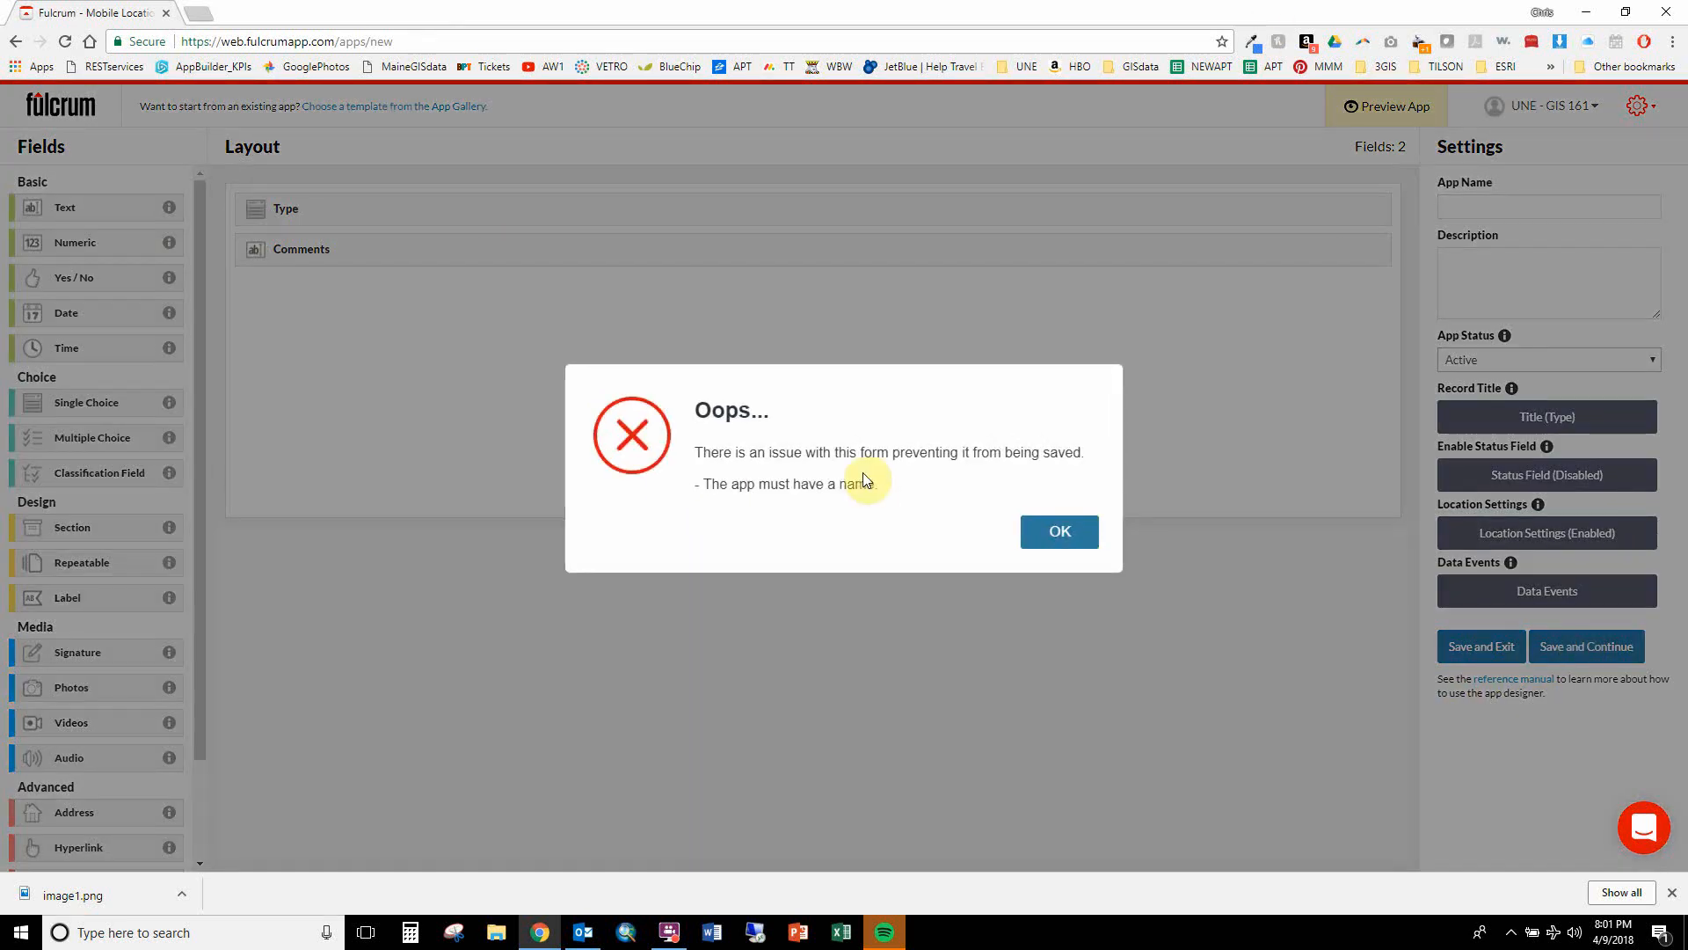
{"action": "left_click", "coordinate": [1032, 518]}
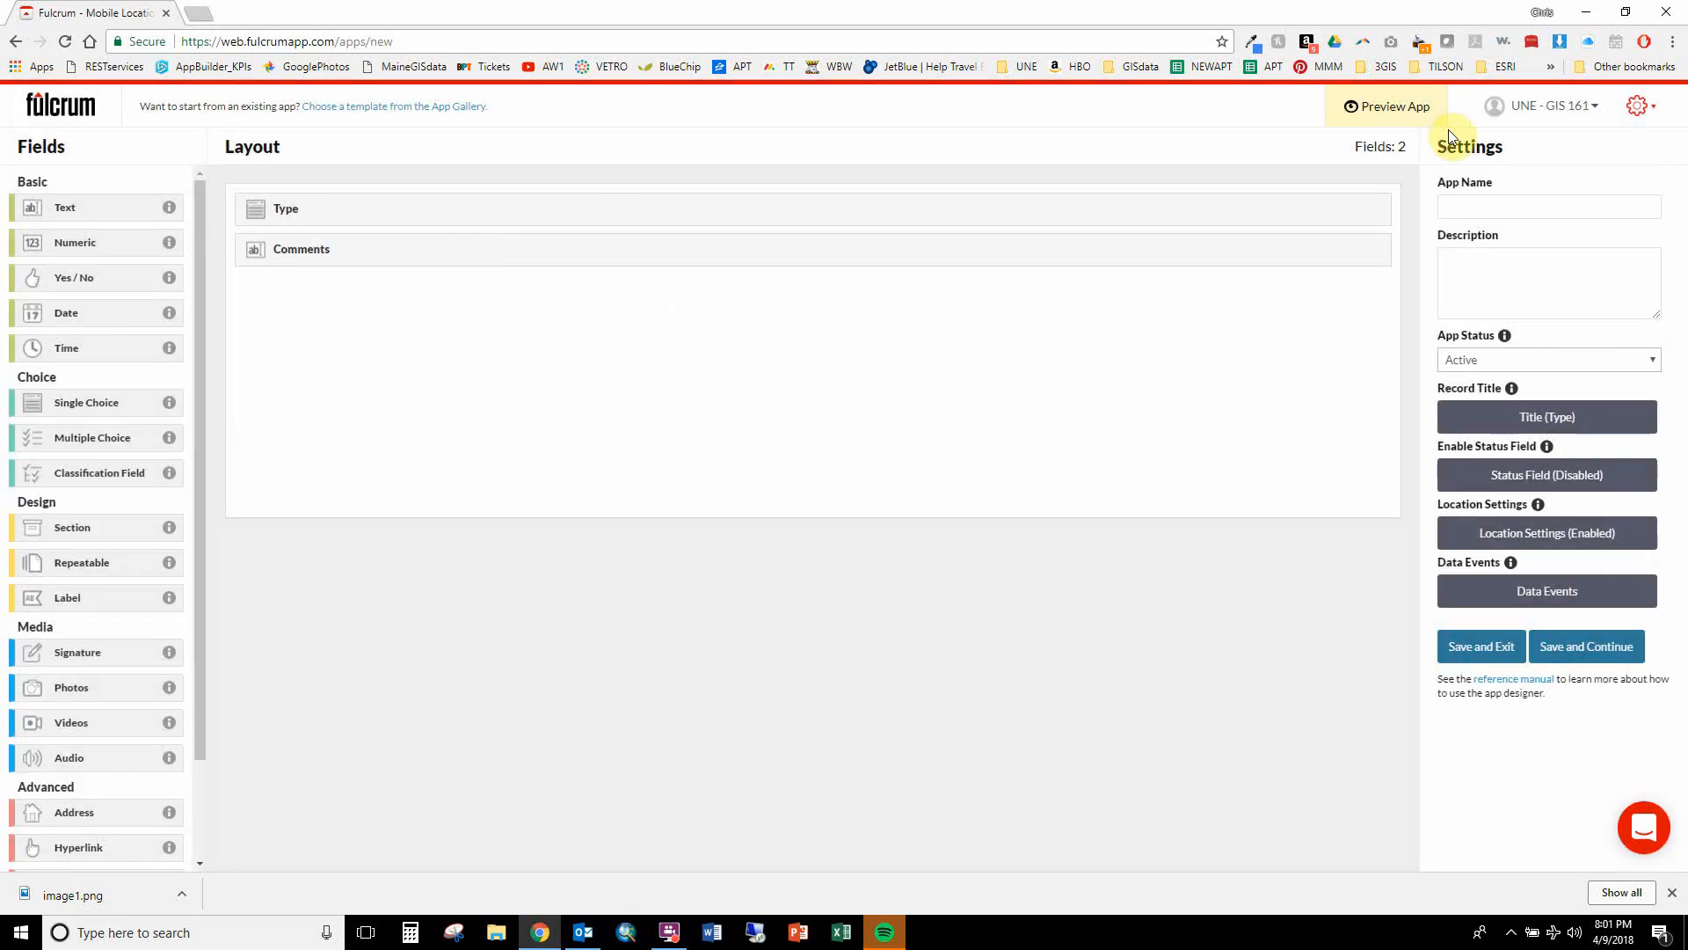
Step: Name the app "363 Data Collection April, 16 2018" and save it while staying in the designer
{"action": "left_click", "coordinate": [1500, 207]}
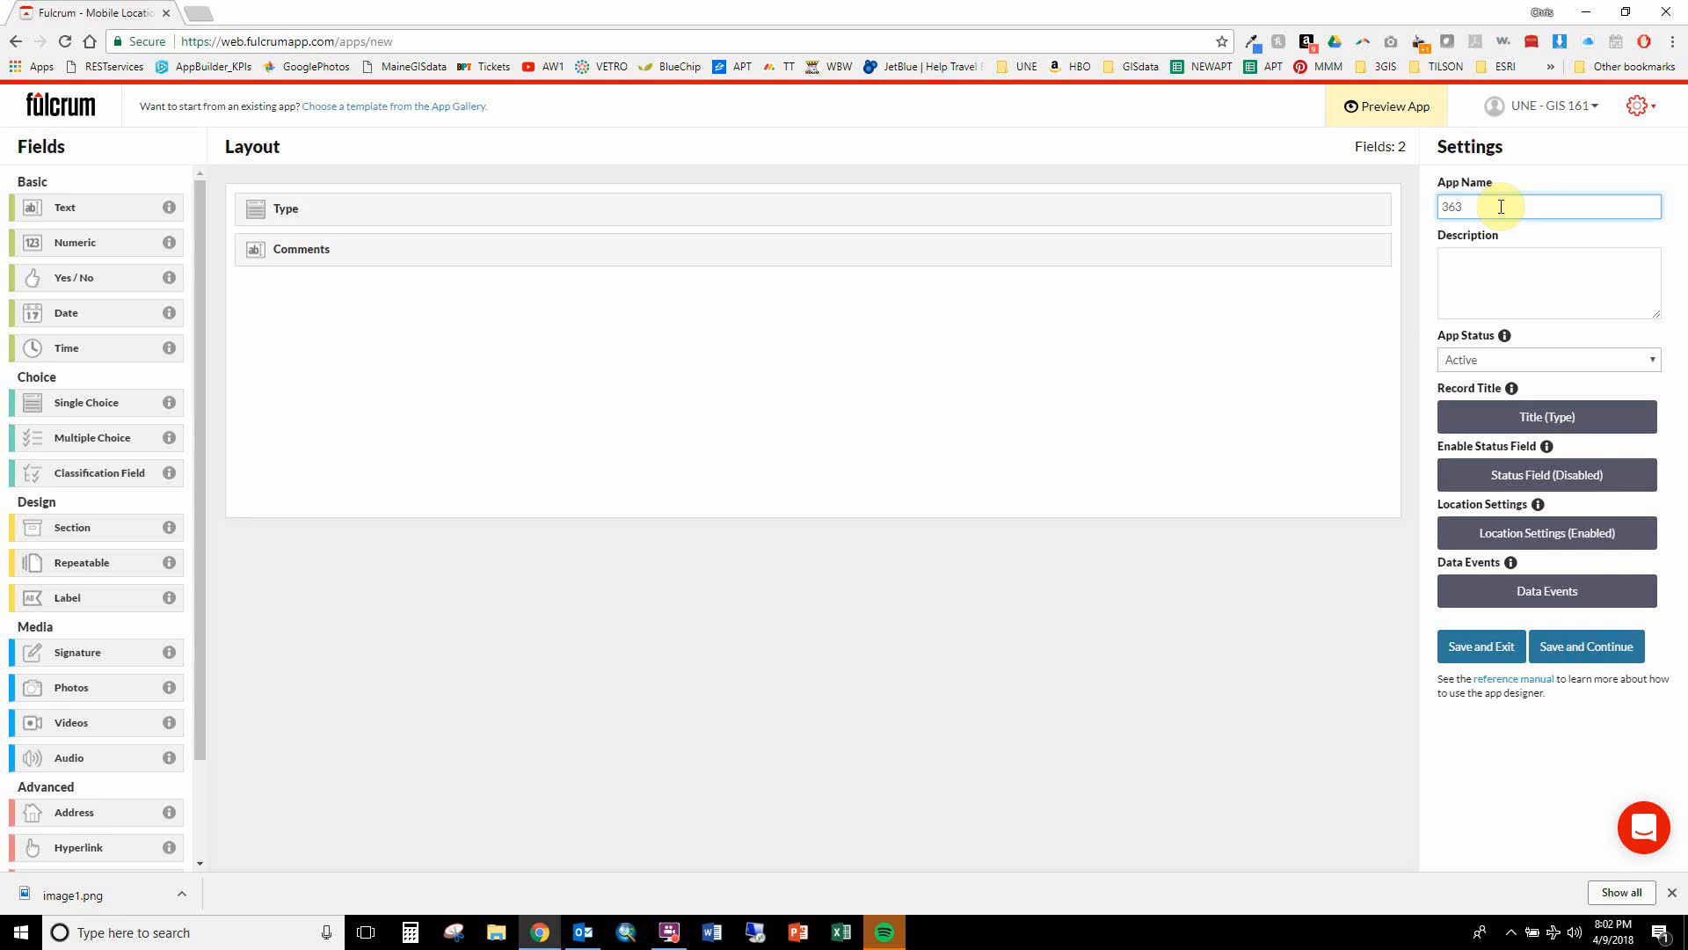
{"action": "type", "text": "363 Data Colletion"}
{"action": "key", "text": "BackSpace"}
{"action": "key", "text": "BackSpace"}
{"action": "key", "text": "BackSpace"}
{"action": "key", "text": "BackSpace"}
{"action": "type", "text": "ion"}
{"action": "left_click", "coordinate": [1615, 932]}
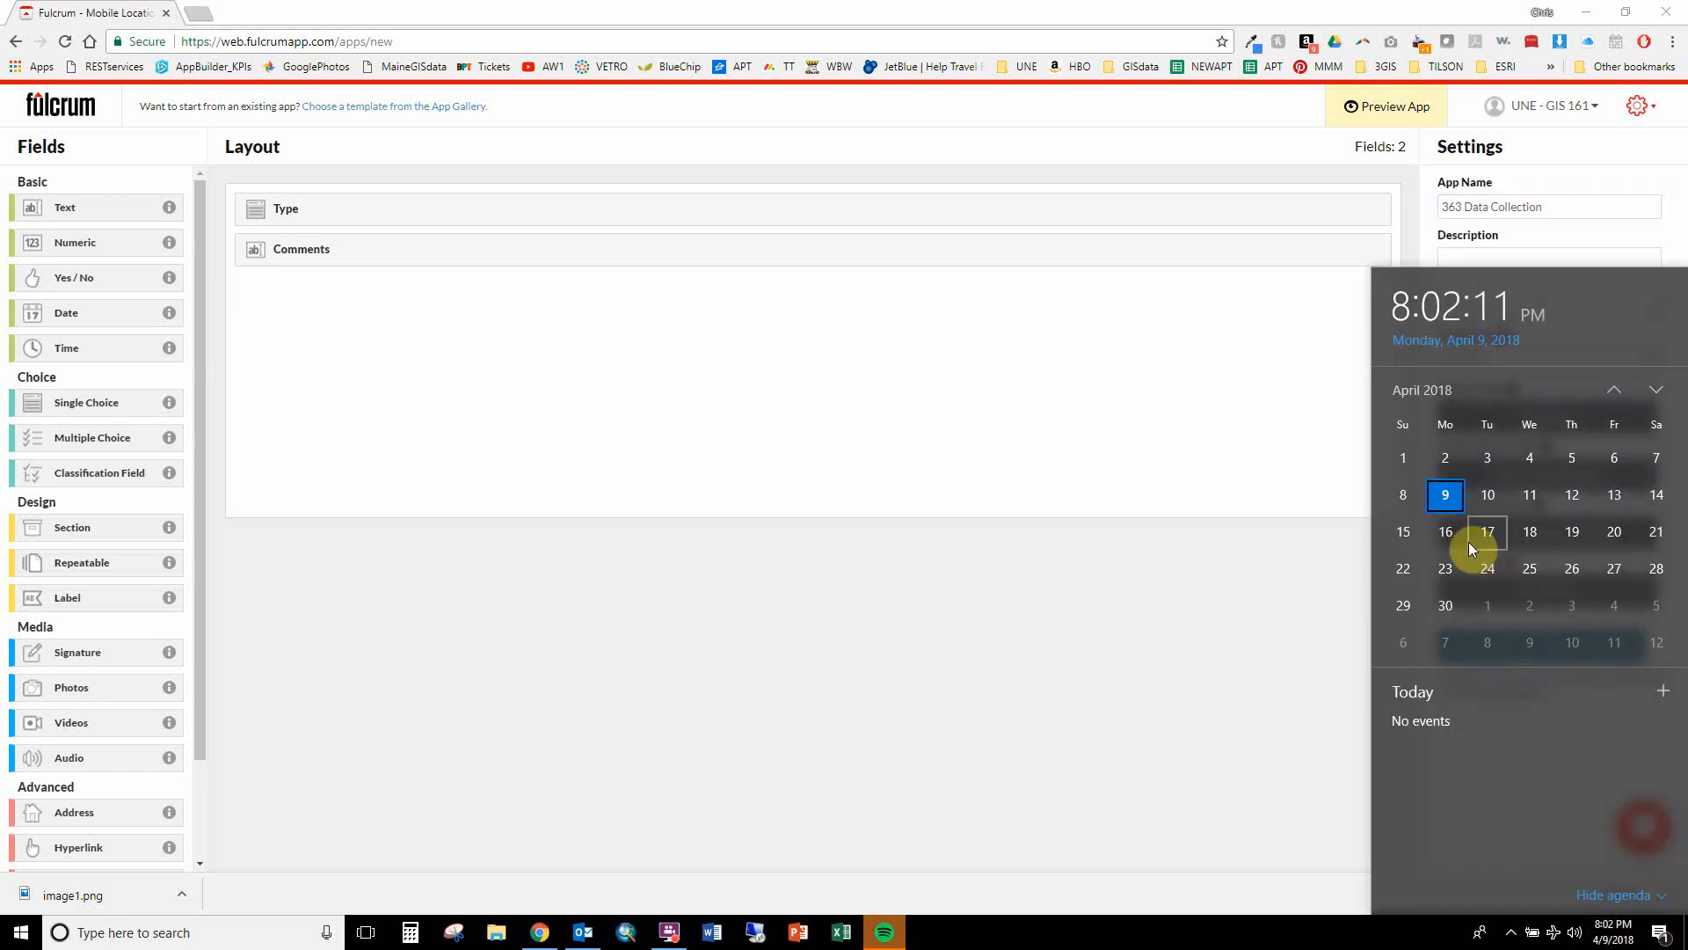
{"action": "left_click", "coordinate": [1587, 207]}
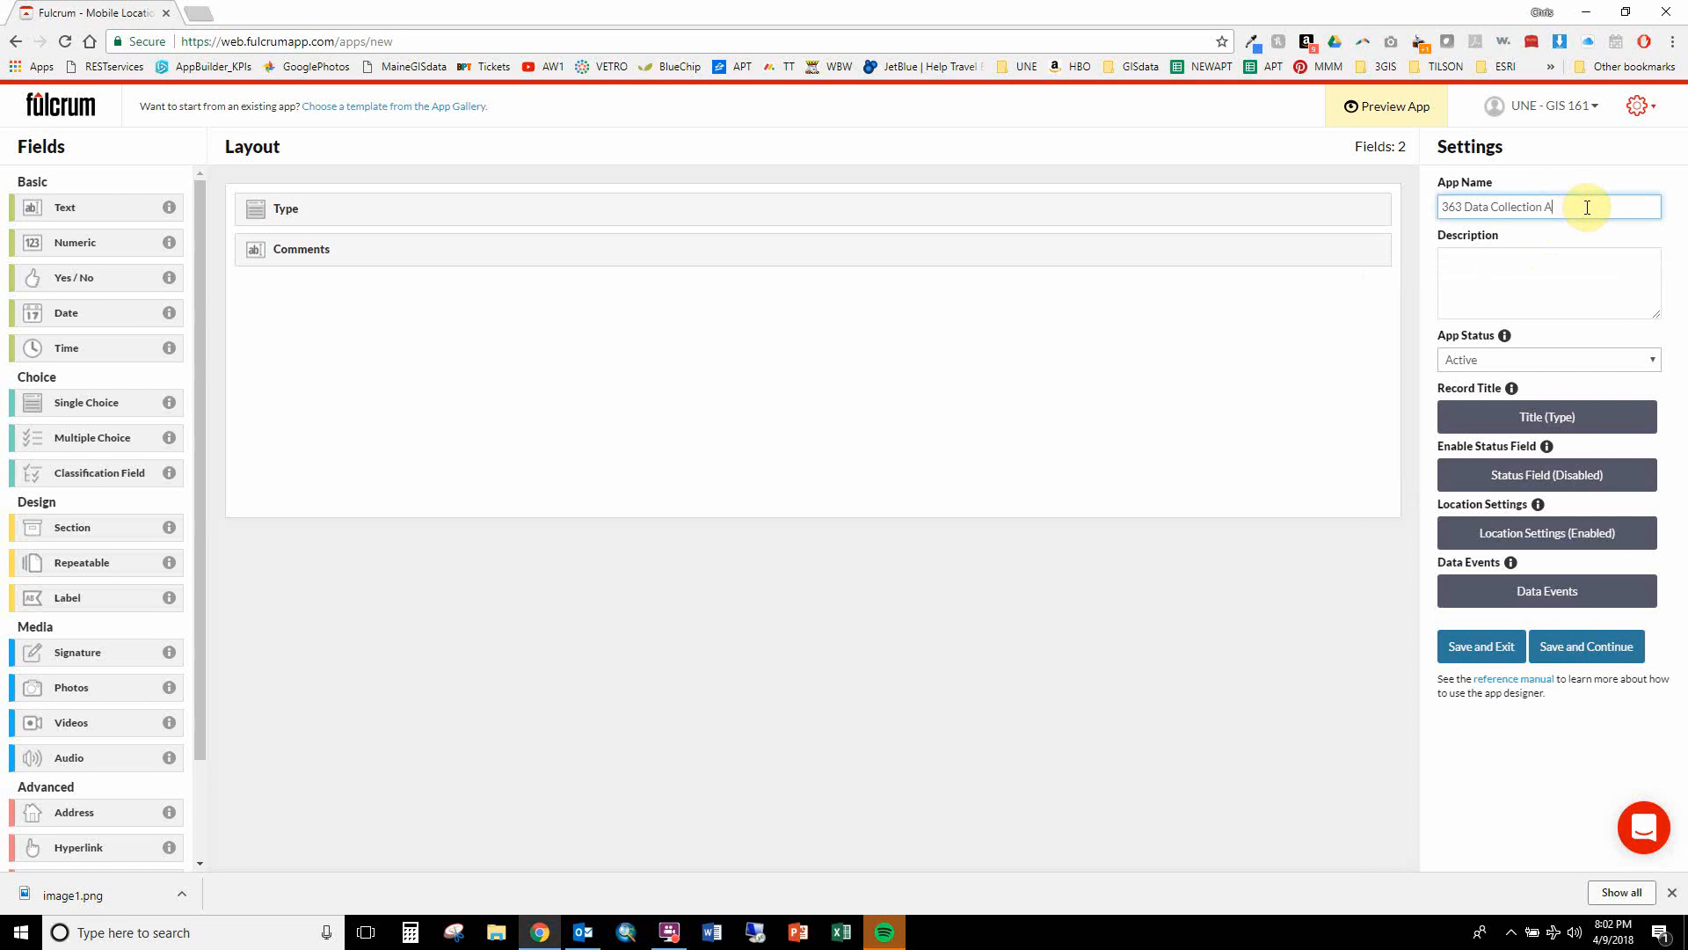
{"action": "type", "text": "April, 16 2018"}
{"action": "left_click", "coordinate": [1581, 645]}
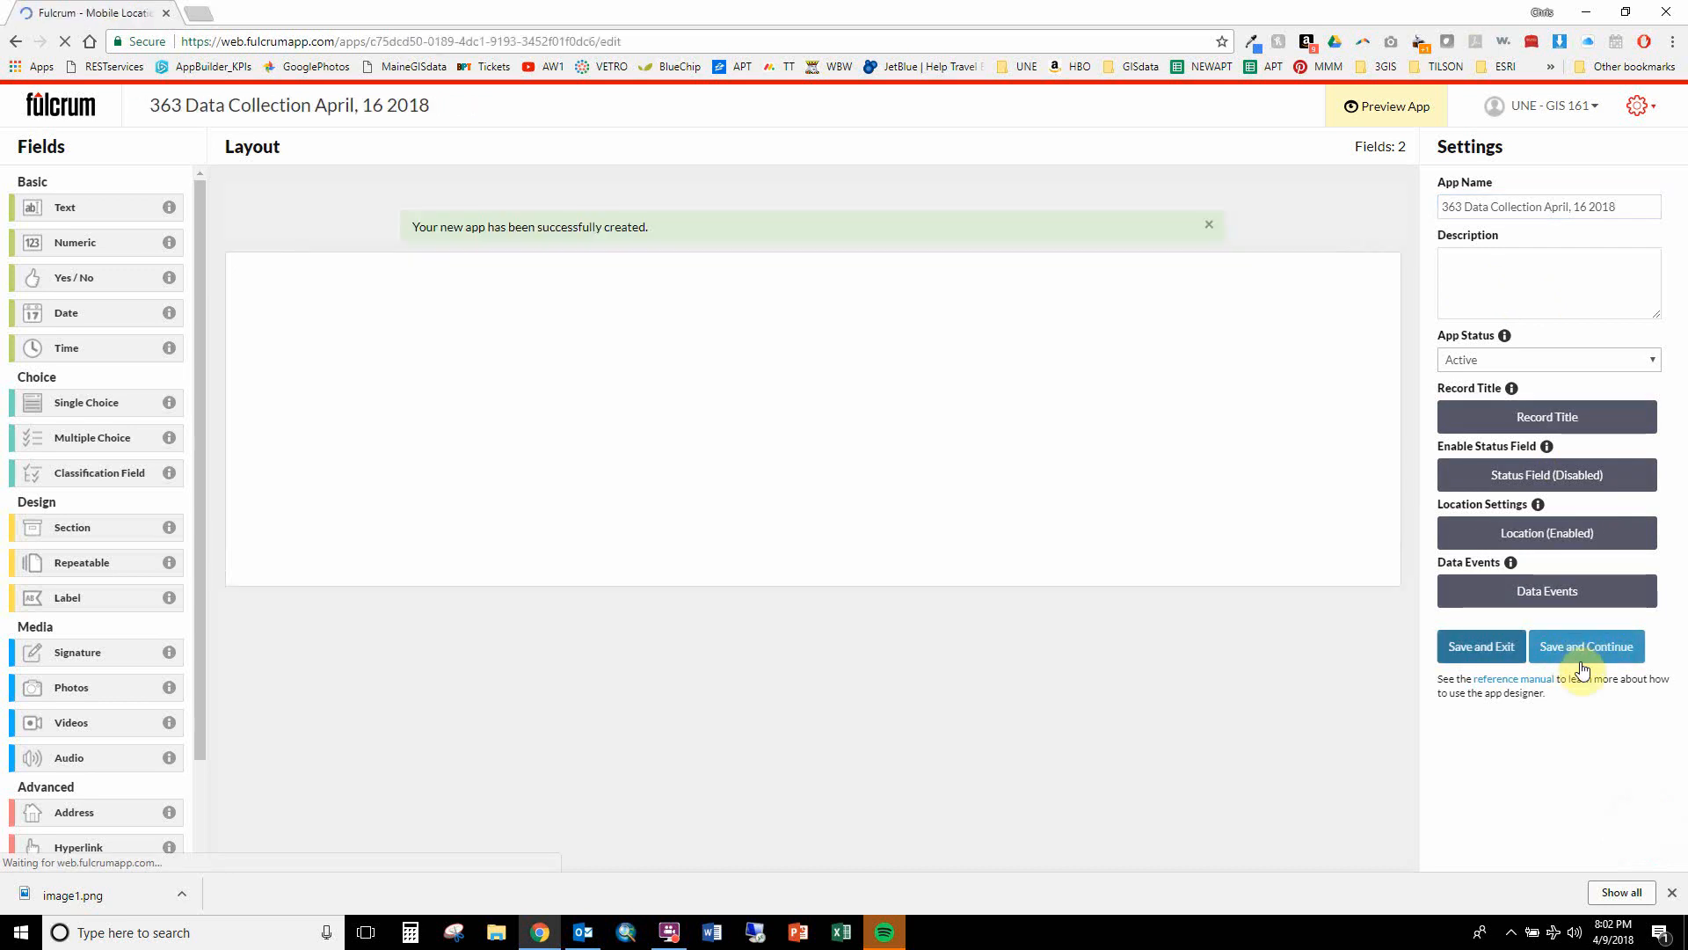